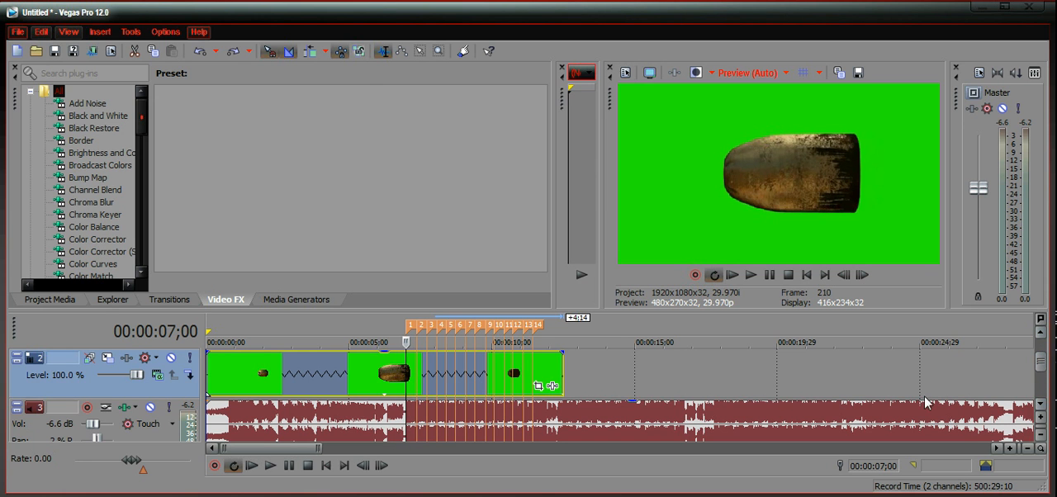
left_click(395, 376)
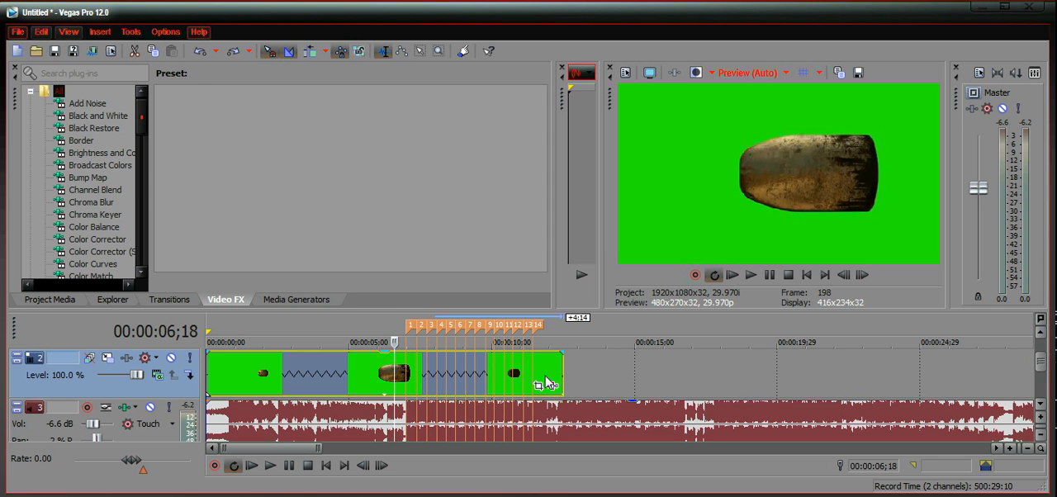
left_click(381, 385)
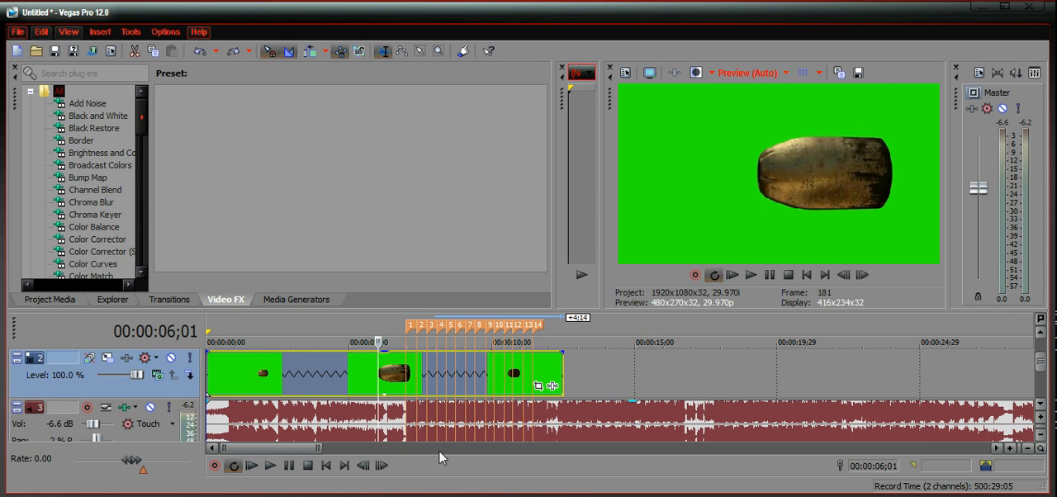
left_click(396, 382)
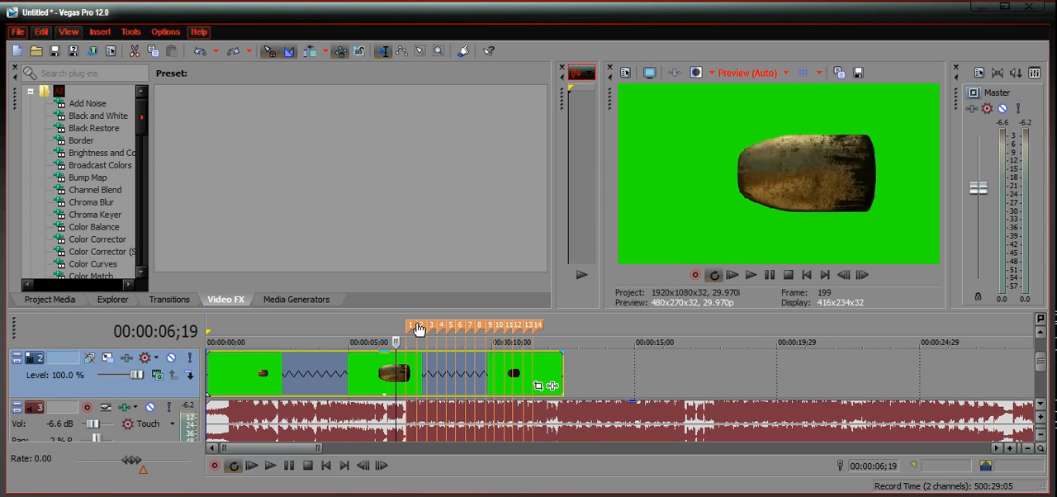
left_click(360, 382)
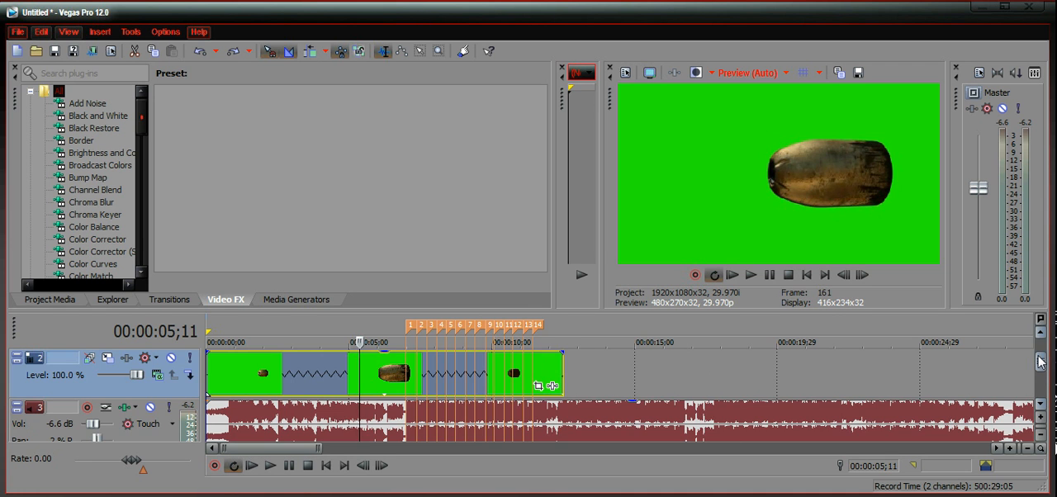
Step: Insert a text media event on the empty track above the bullet clip, starting at marker 1 (00:00:07;00)
left_click_drag(1040, 361, 1039, 354)
left_click(408, 370)
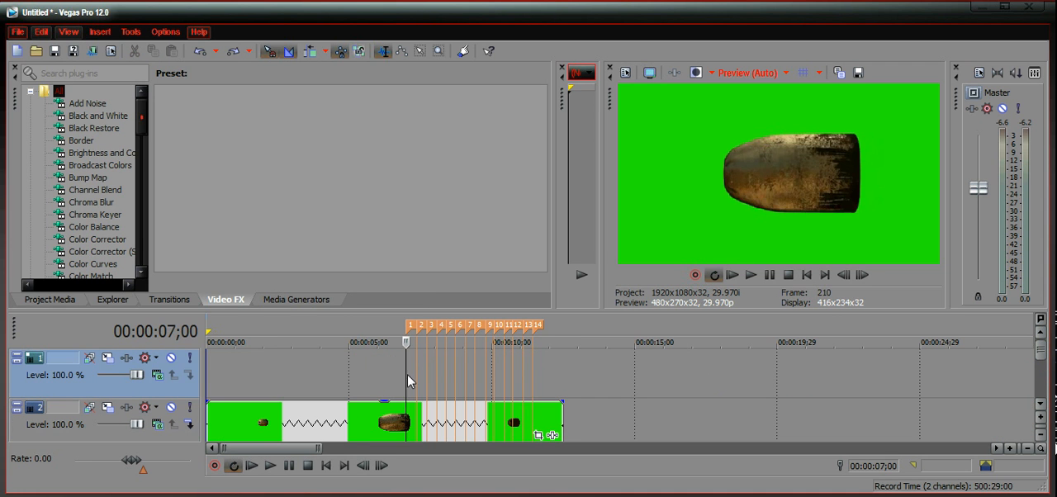
left_click(377, 373)
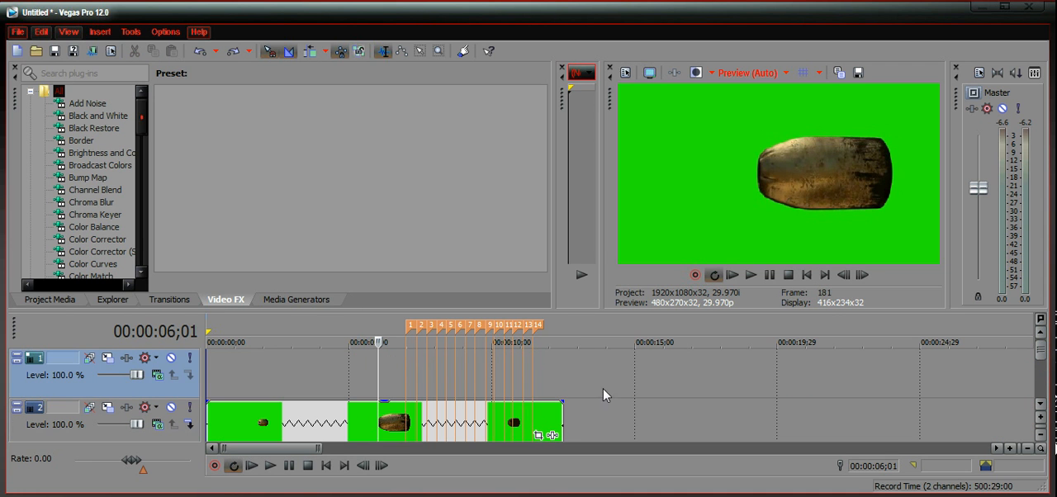
left_click(406, 383)
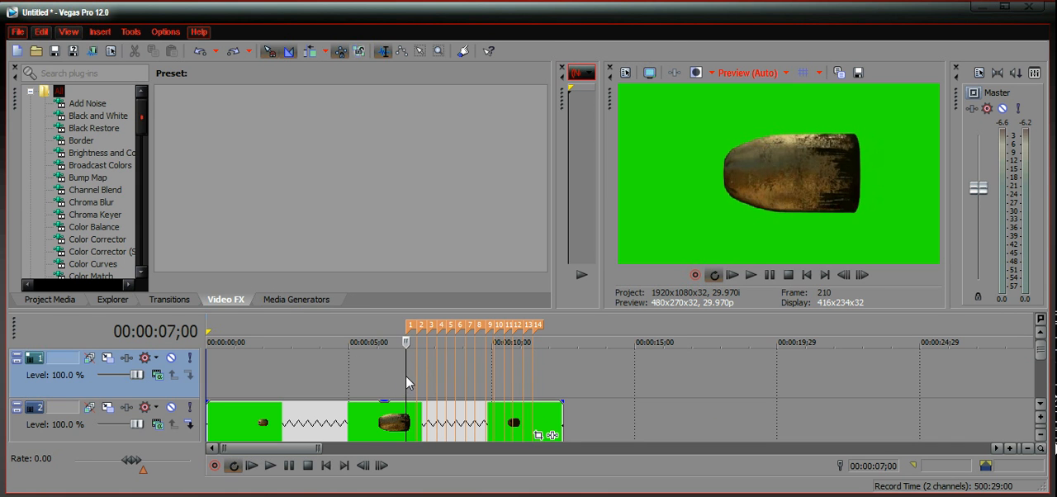
right_click(405, 378)
left_click(454, 351)
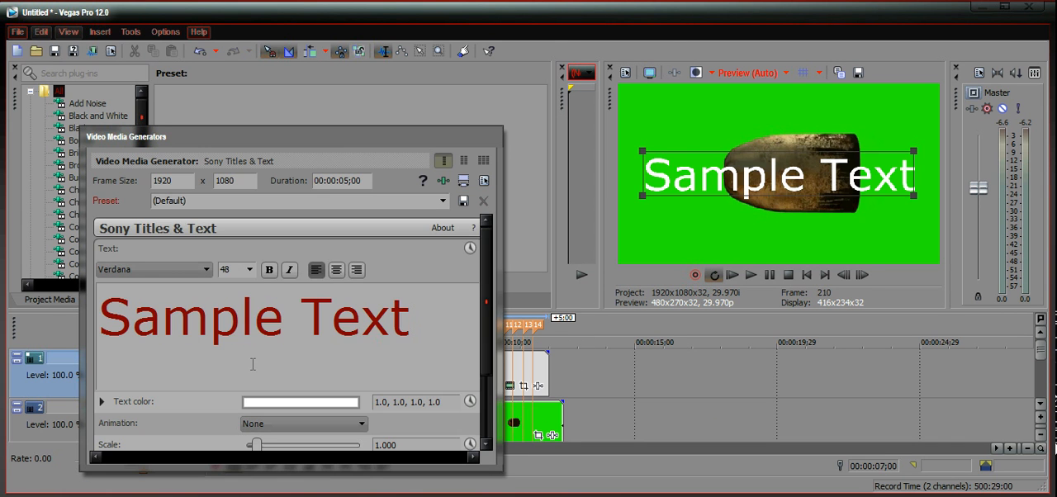
Step: Replace the sample text with "tutorial" and close the title generator
left_click_drag(426, 314, 106, 316)
type("tut")
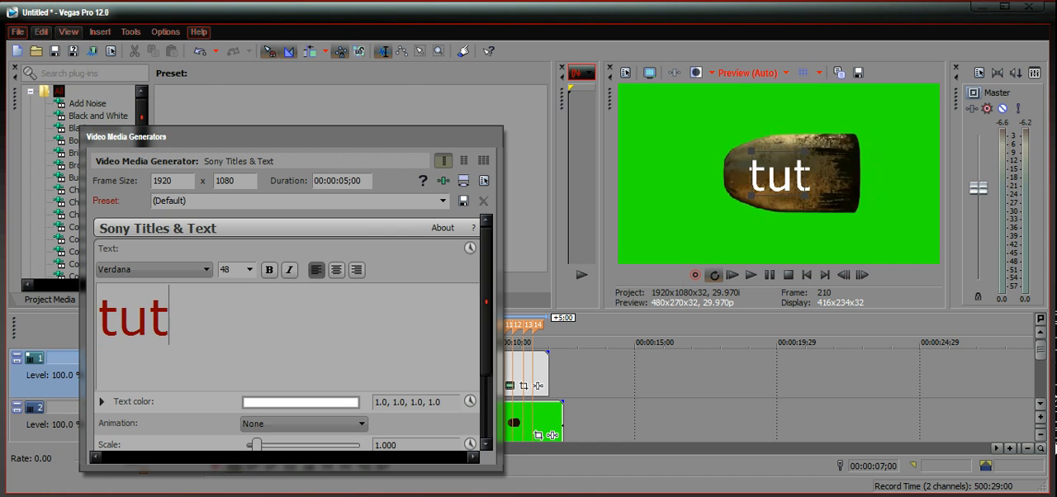
type("orial")
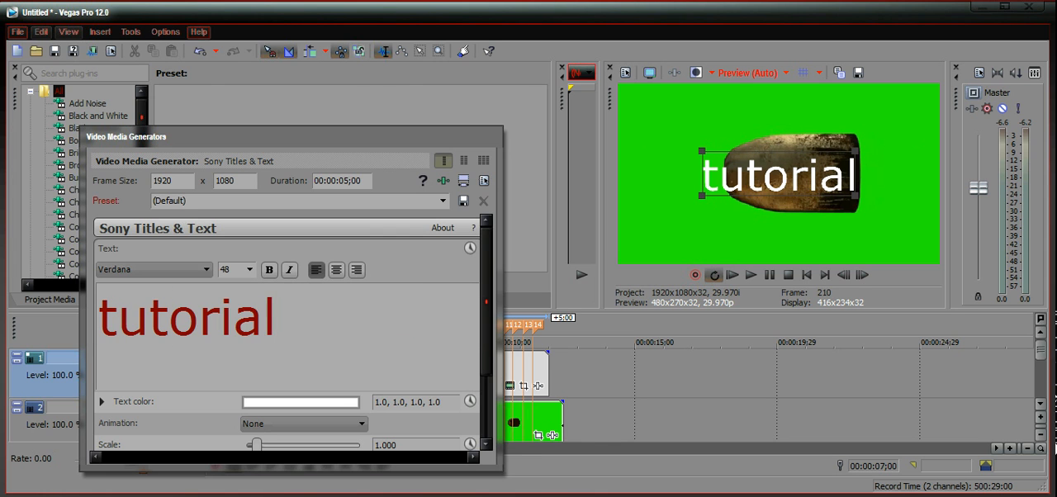
key("Return")
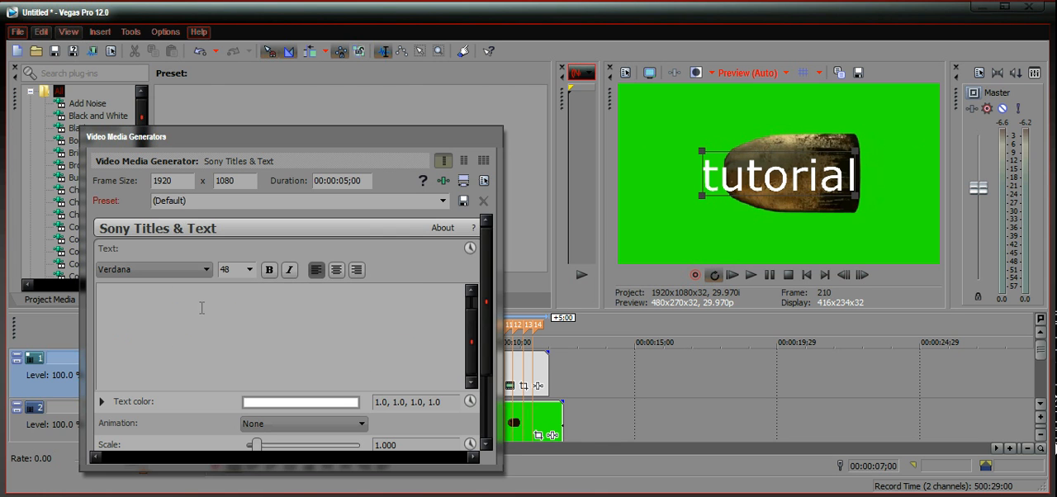
left_click(493, 140)
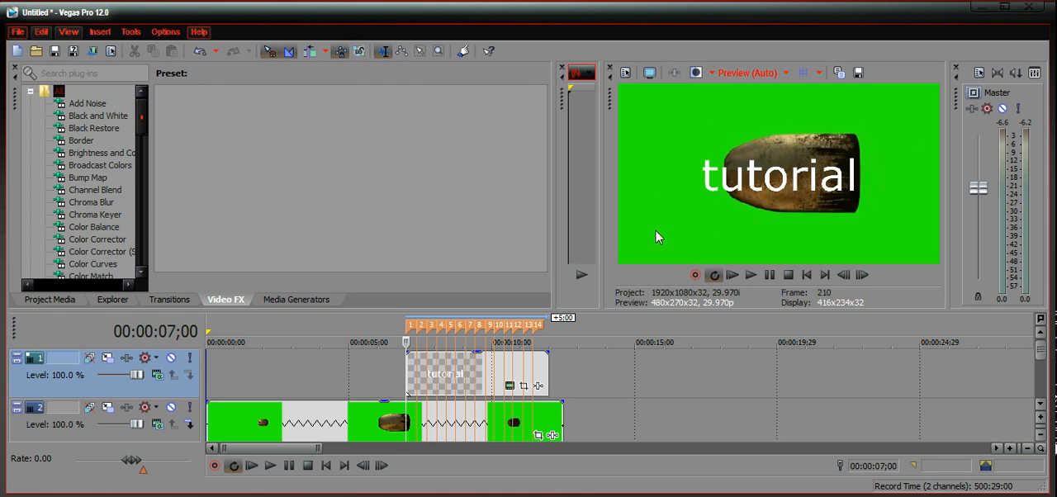
Step: In the tutorial text's Pan/Crop settings, shrink the centred crop frame at the first keyframe to about 122 by 68.6
left_click(525, 386)
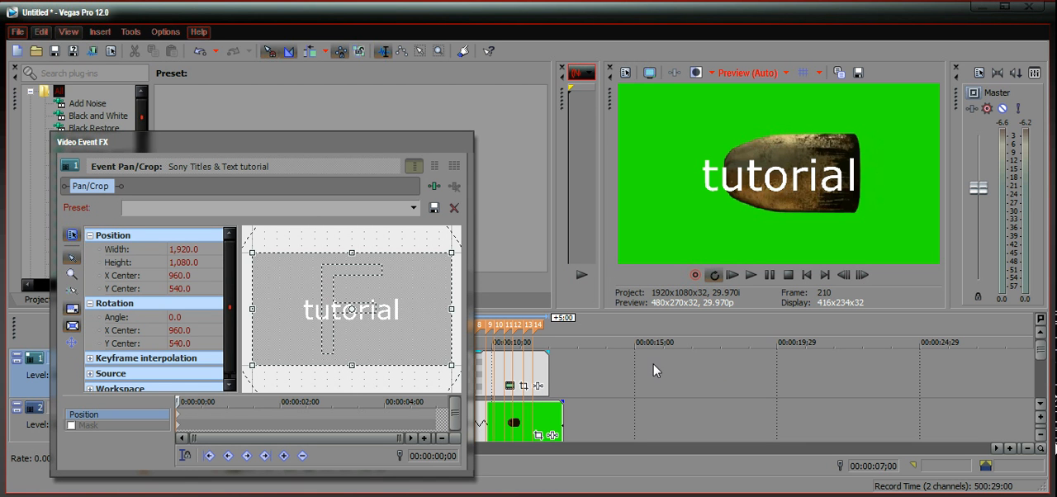
left_click(464, 142)
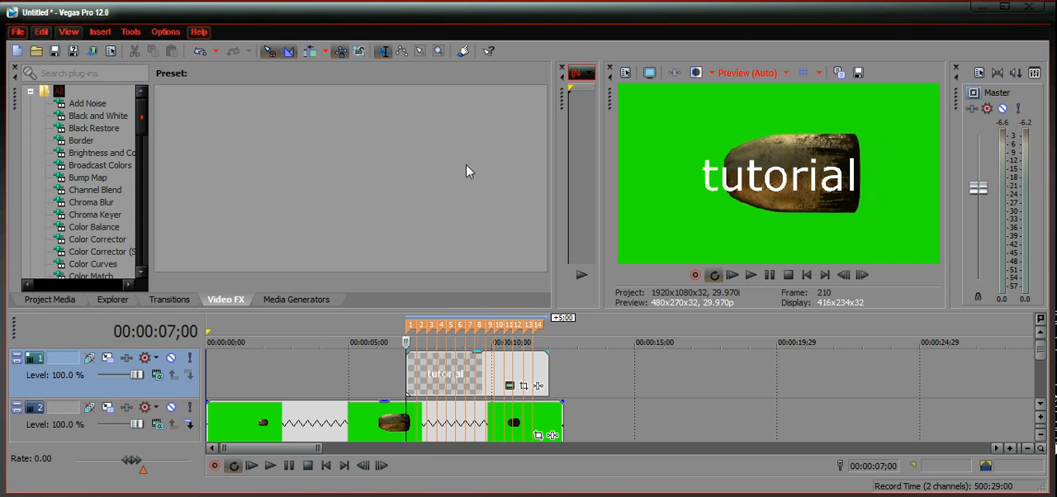
left_click(526, 388)
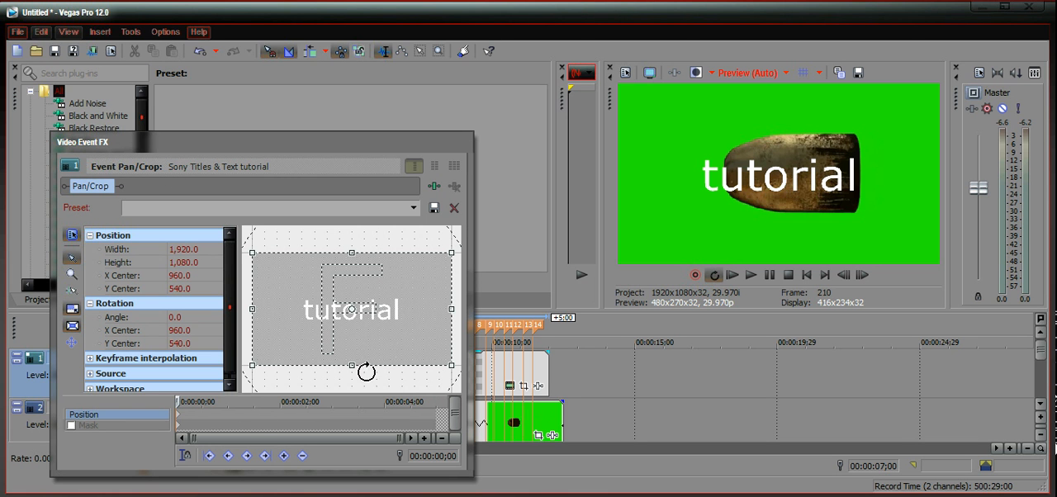
left_click_drag(453, 365, 416, 357)
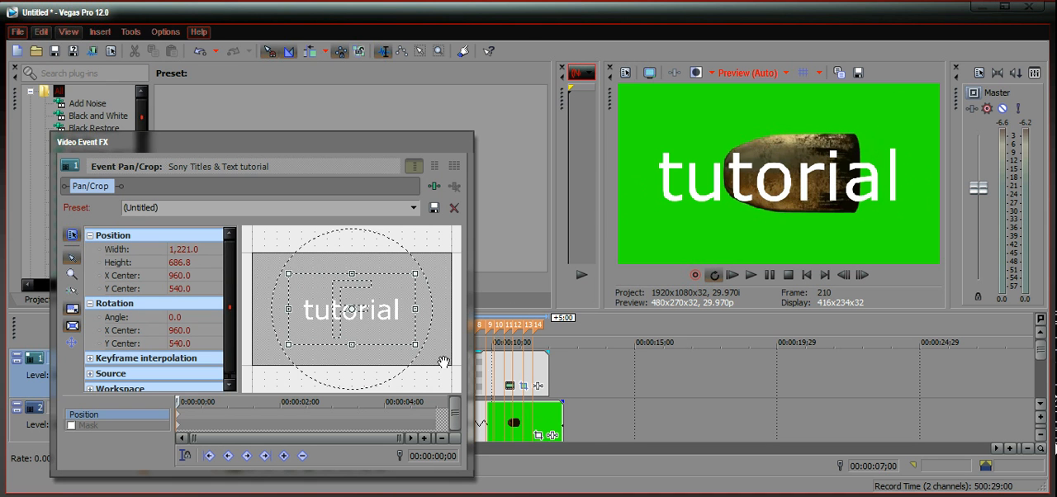
left_click_drag(414, 347, 366, 316)
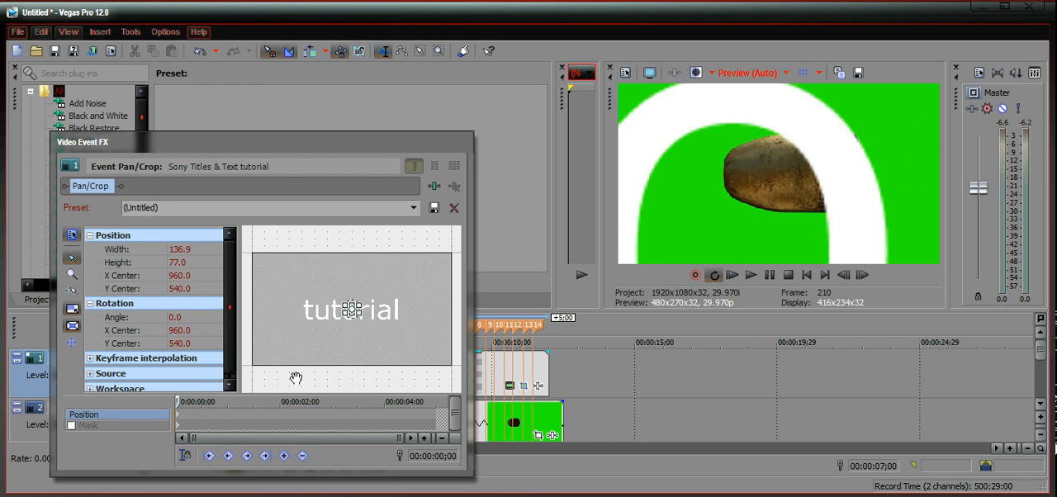
mouse_move(360, 317)
left_mouse_down()
mouse_move(365, 331)
mouse_move(357, 314)
left_mouse_up()
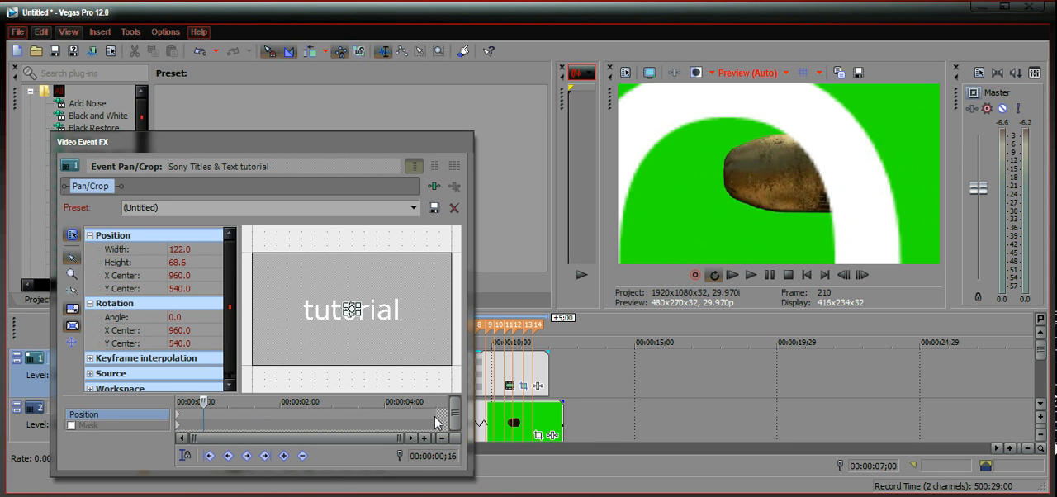
Step: Add a Pan/Crop keyframe at 00:00:00;16 with the crop frame enlarged to about 1,906.8 by 1,072.6, and close the settings
left_click_drag(358, 314, 446, 367)
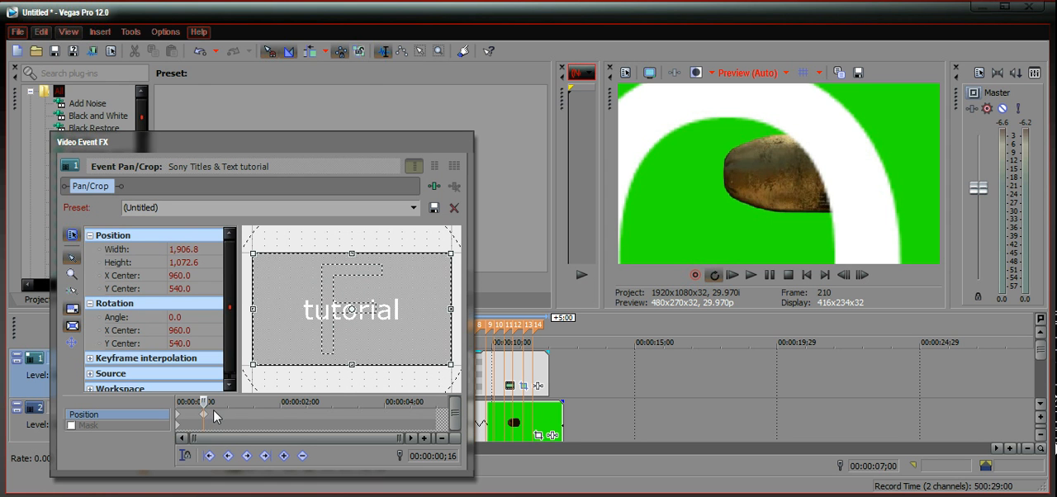
left_click(246, 417)
left_click(450, 140)
Step: Play the timeline from just before the tutorial text to check its zoom animation
left_click(379, 399)
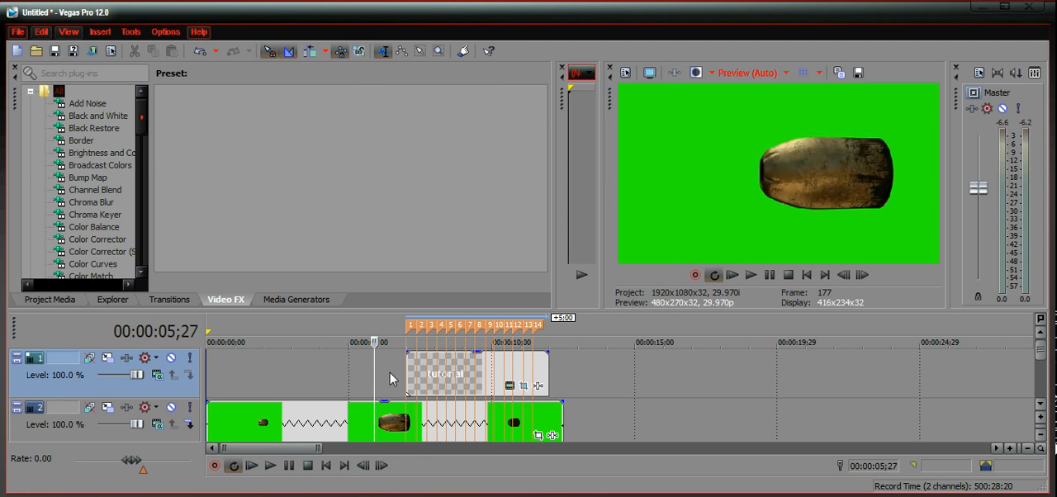
left_click(389, 413)
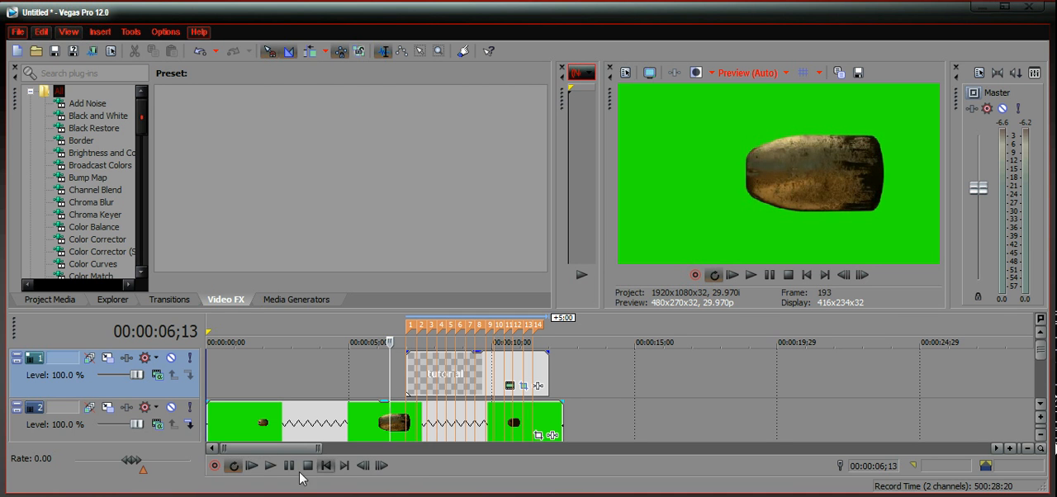
left_click(270, 467)
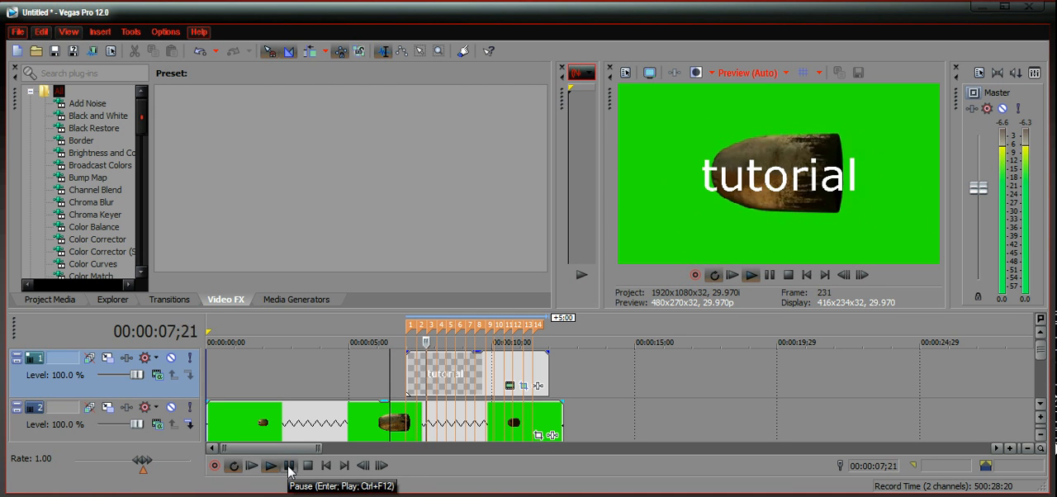
left_click(289, 469)
left_click(407, 378)
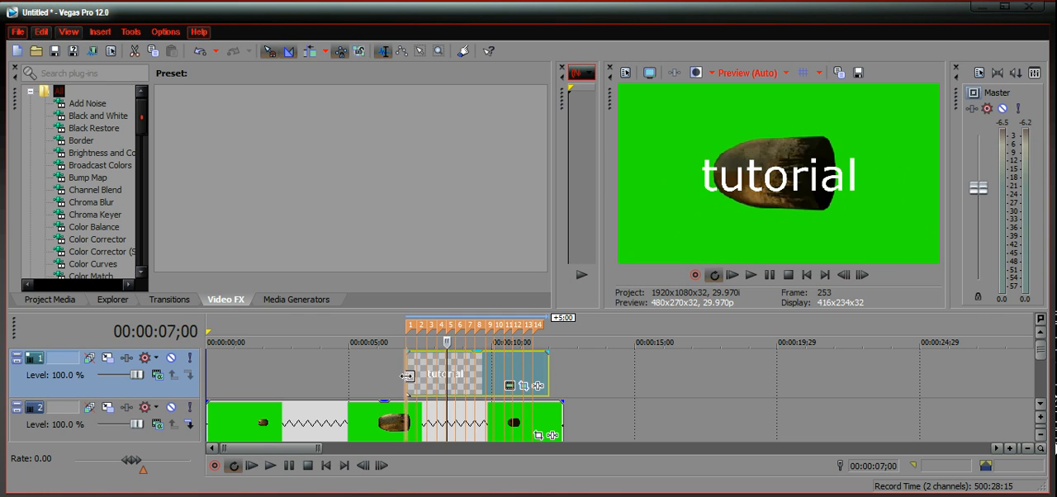
left_click(270, 466)
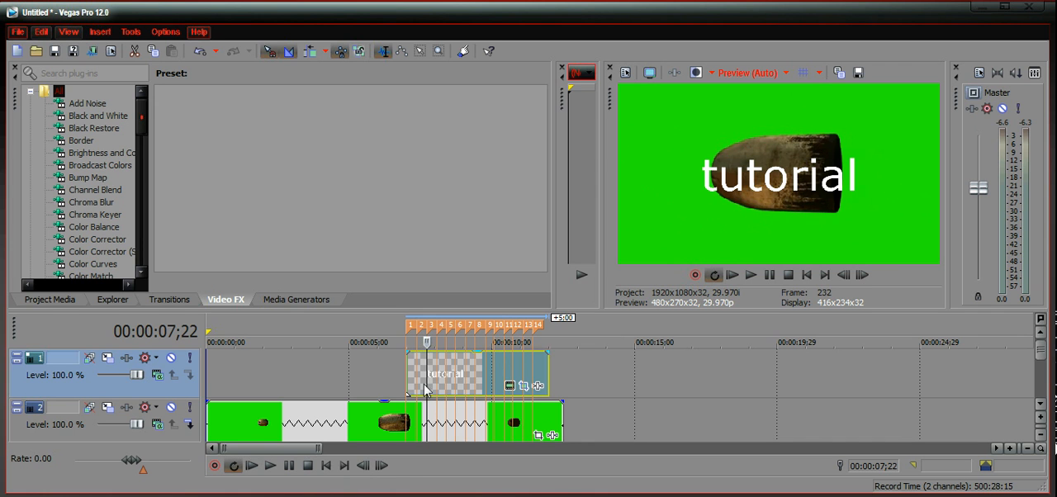
Step: Undo the Pan/Crop zoom changes made to the tutorial text event
key("ctrl+z")
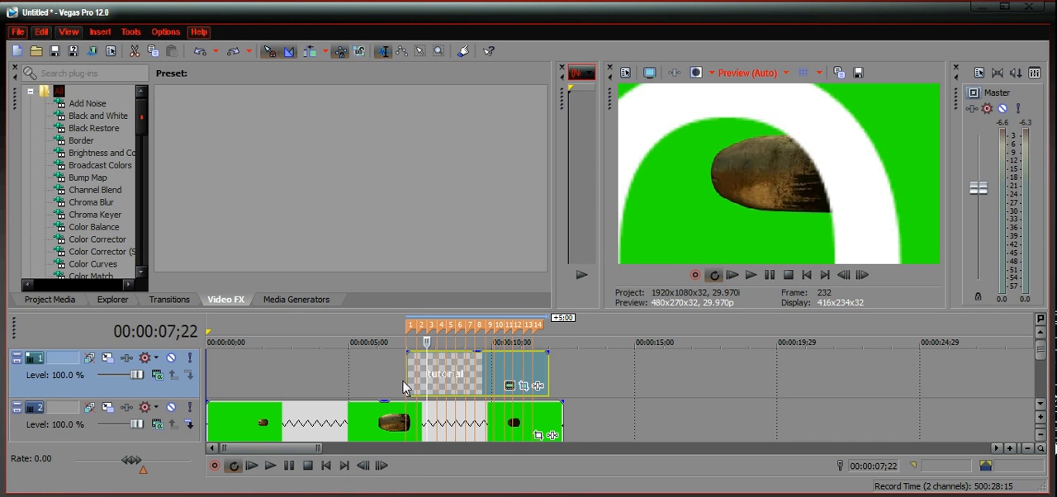
key("ctrl+z")
key("ctrl+z")
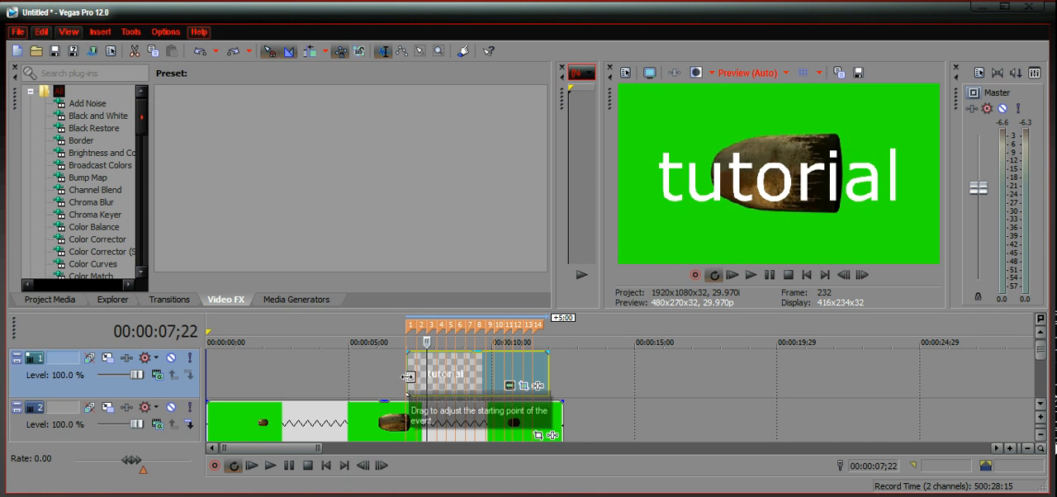
Step: Split the tutorial text event at each of the timeline markers 2 to 6
left_click(408, 374)
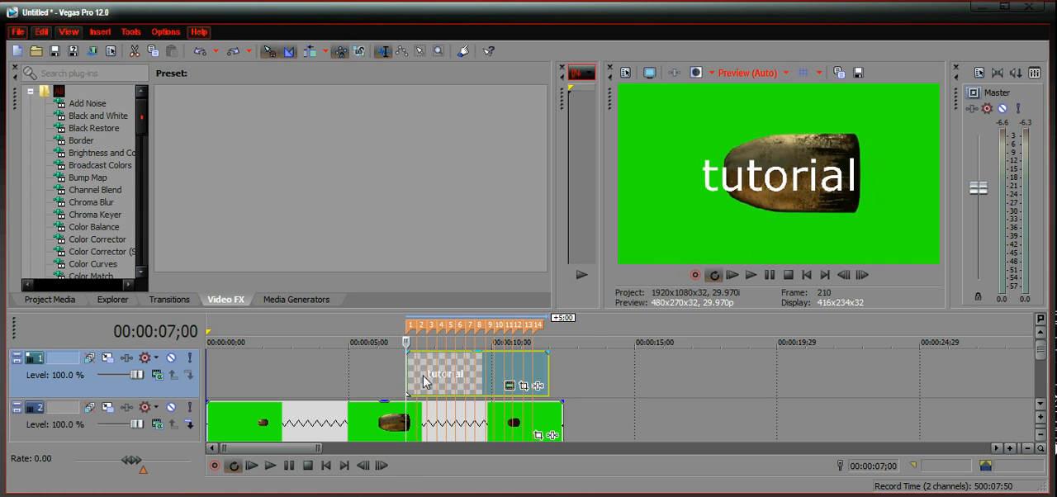
left_click(417, 376)
key("s")
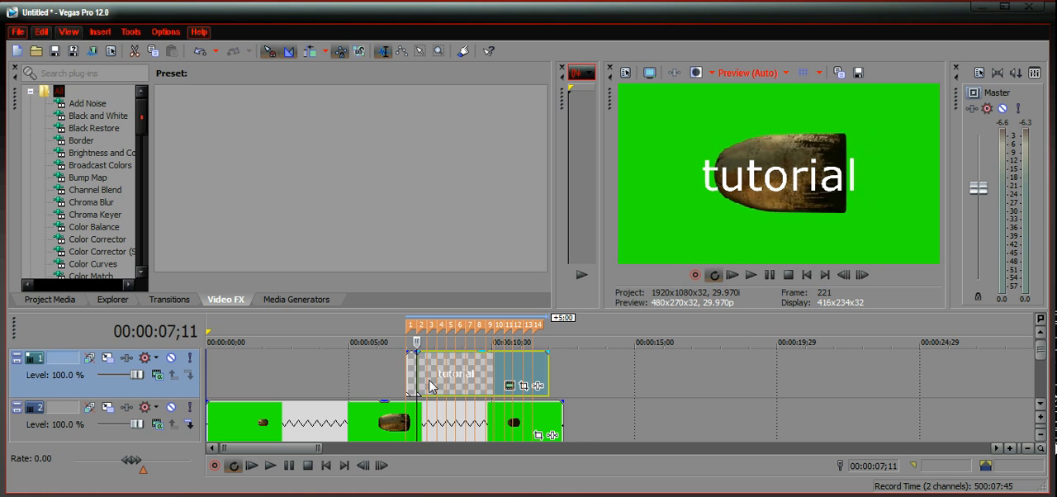
left_click(428, 380)
key("s")
left_click(437, 372)
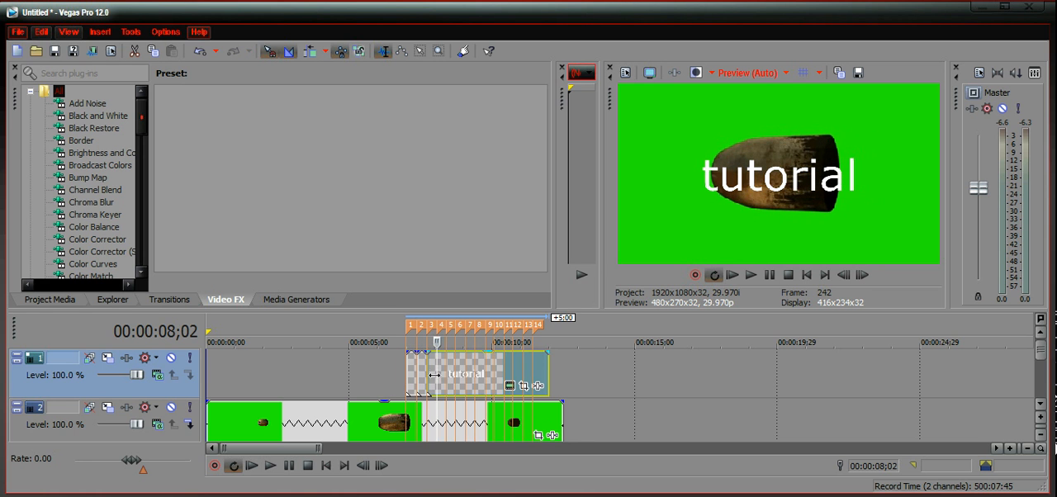
key("s")
left_click(447, 380)
key("s")
left_click(456, 381)
key("s")
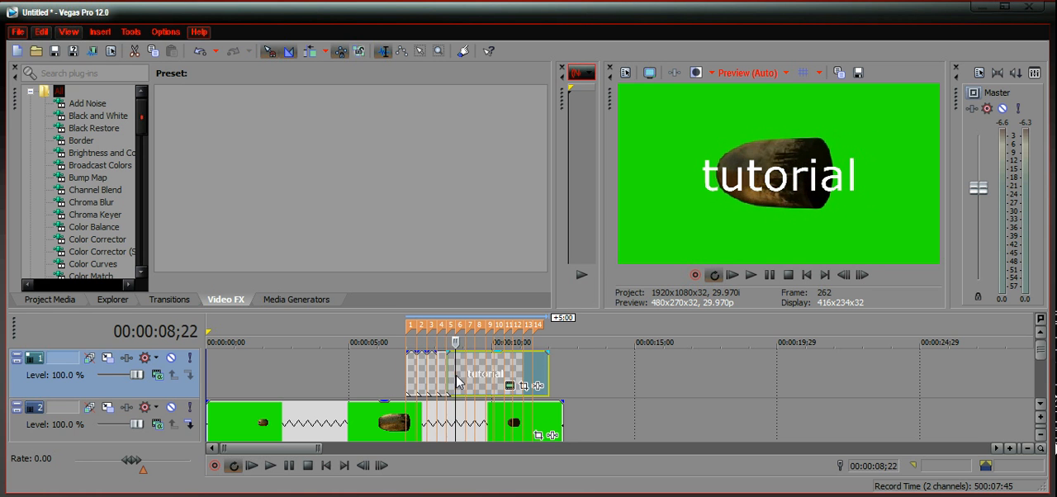
Step: Split the remaining part of the tutorial text event at each of the timeline markers 7 to 13
left_click(465, 381)
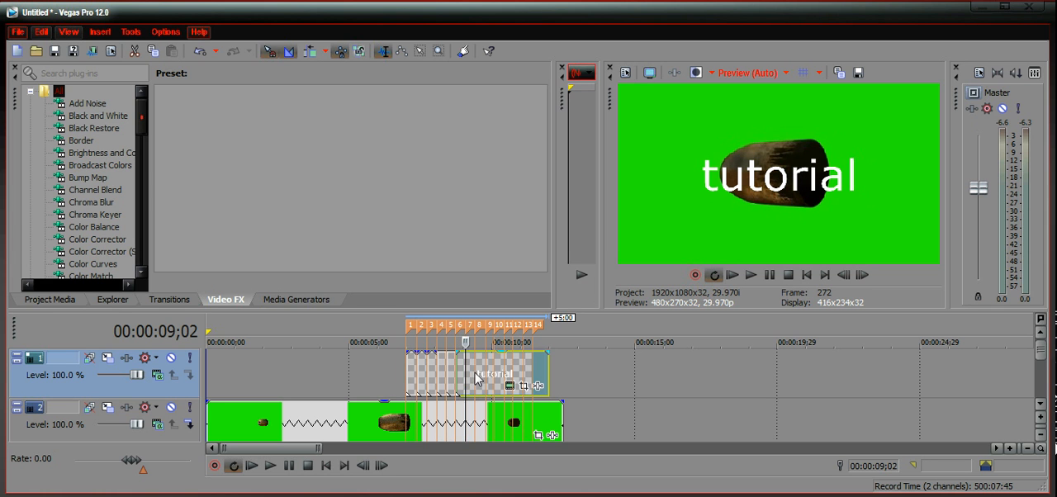
key("s")
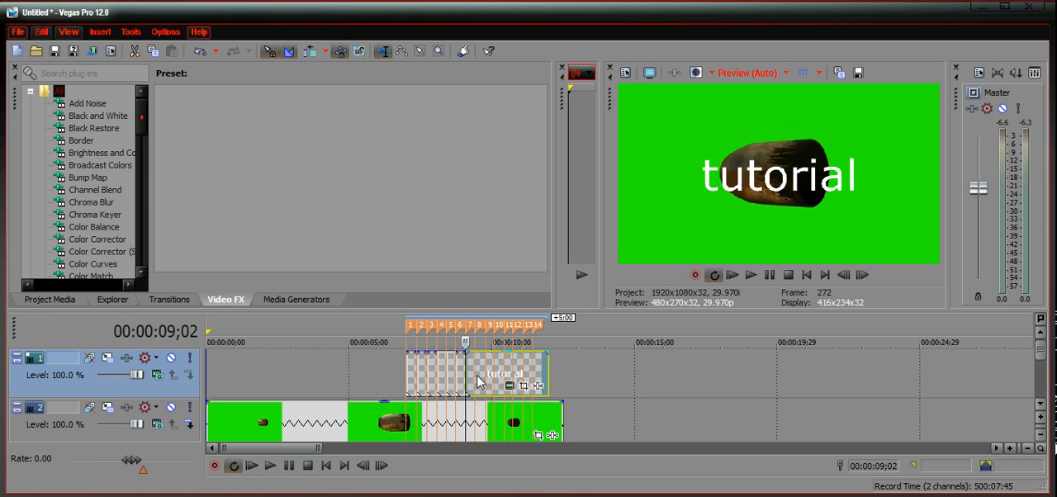
left_click(479, 385)
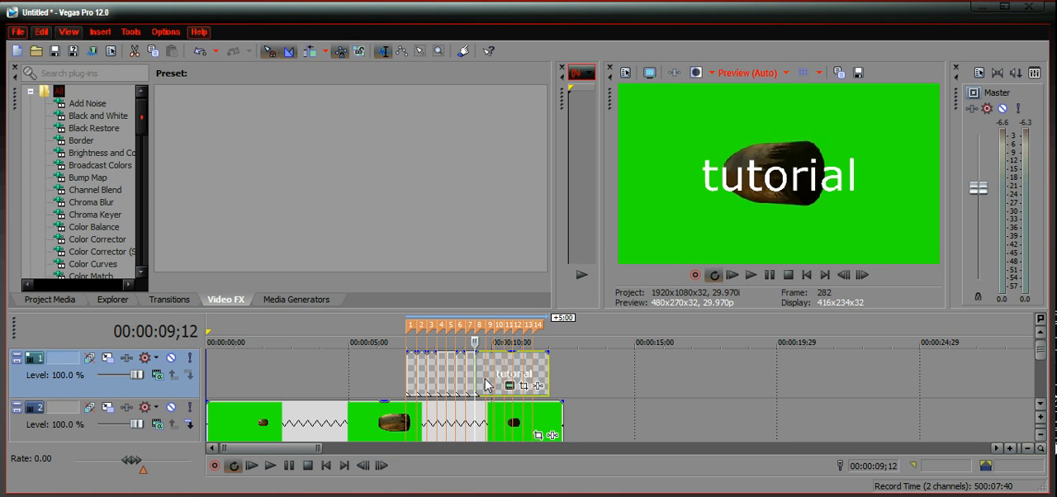
left_click(486, 385)
key("s")
left_click(494, 378)
key("s")
left_click(504, 378)
key("s")
left_click(513, 370)
left_click(522, 378)
key("s")
left_click(537, 374)
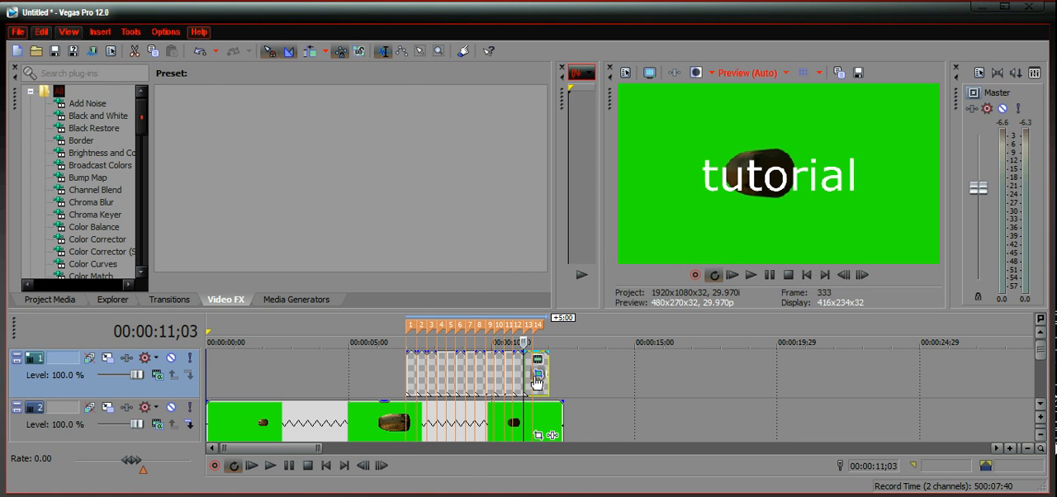
left_click(467, 142)
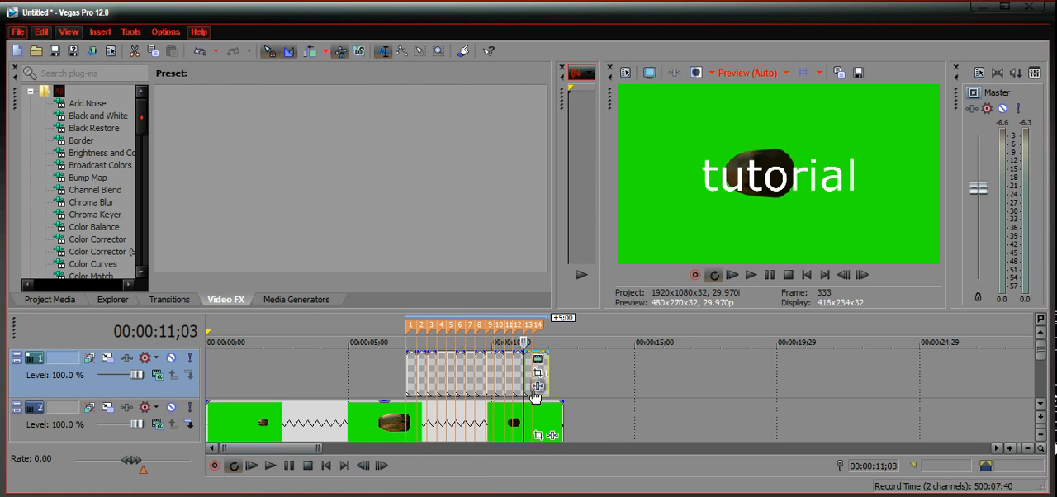
Step: Split the remaining part of the tutorial text event at timeline marker 14
left_click(535, 418)
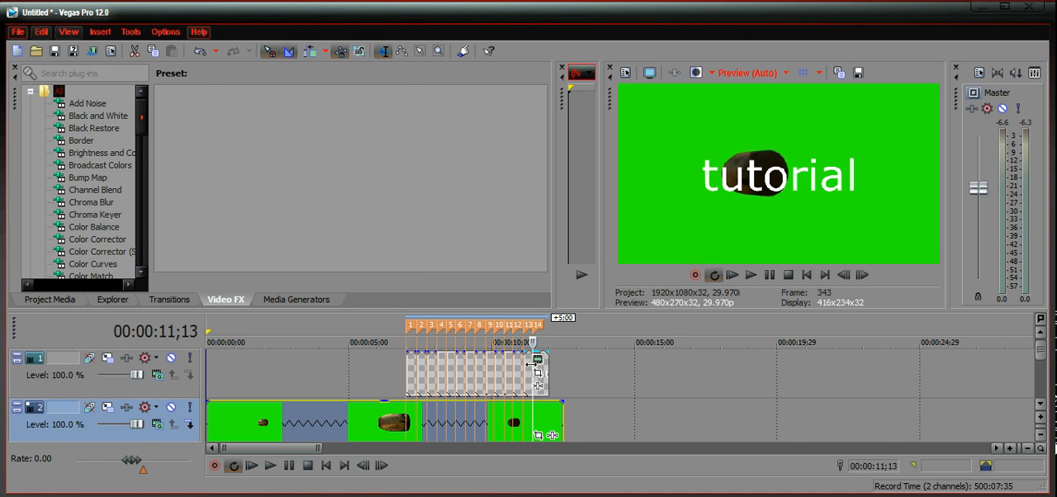
scroll(531, 365, "up", 3)
left_click(612, 370)
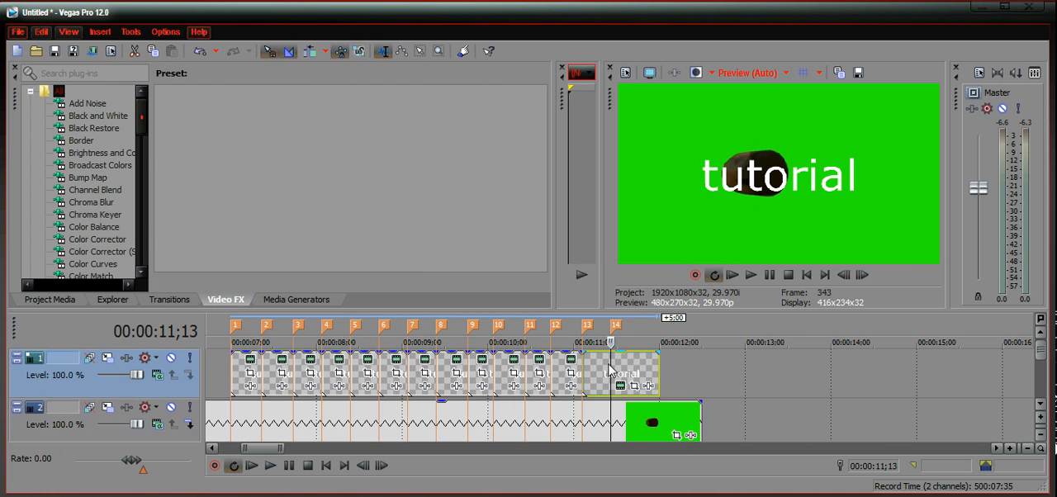
key("s")
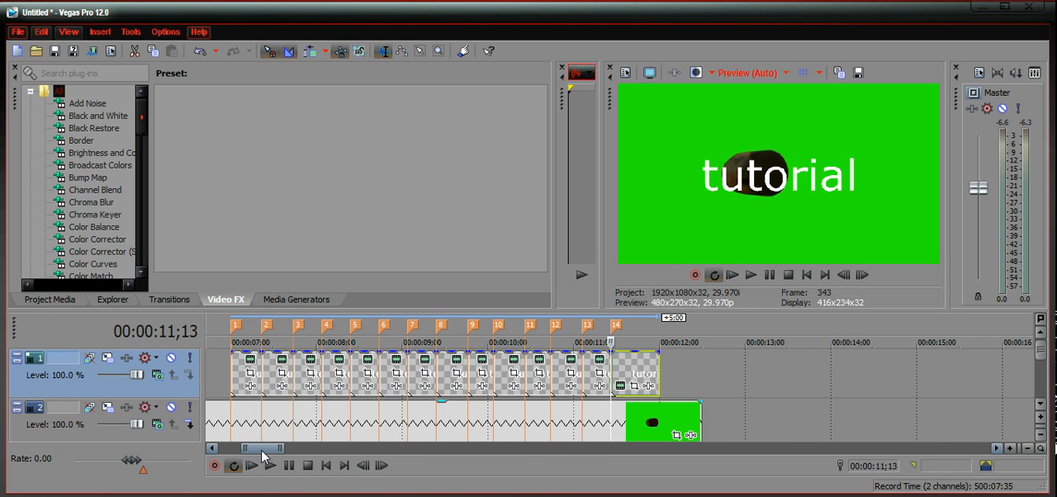
Step: In the first split text segment's Pan/Crop, zoom in tightly at the start keyframe and zoom out to about 8,528.7 wide at the end keyframe
left_click_drag(263, 449, 259, 449)
left_click(345, 388)
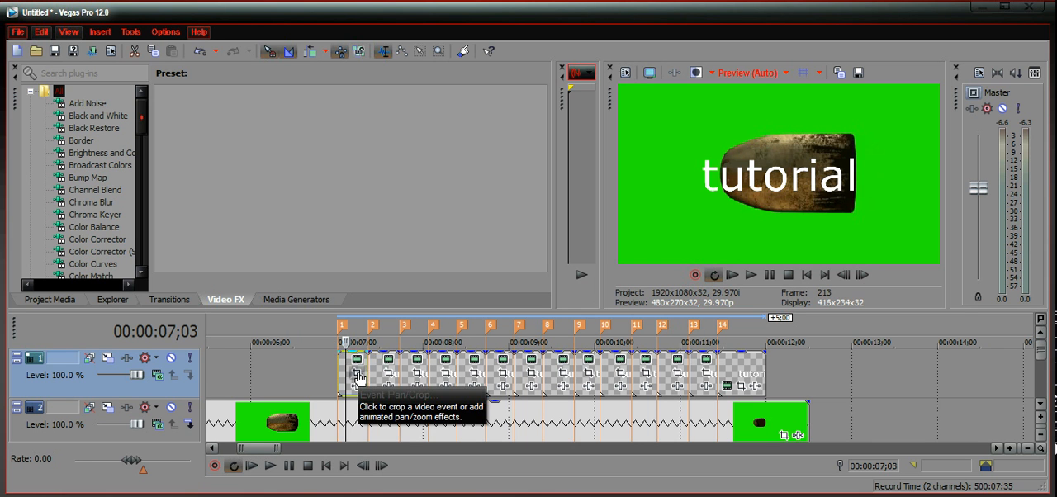
left_click(357, 376)
left_click_drag(449, 366, 356, 312)
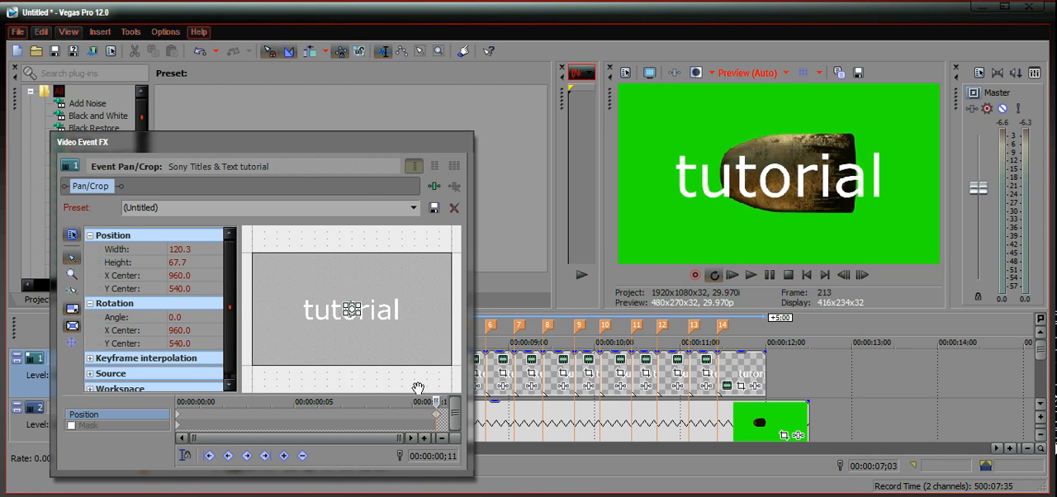
left_click(176, 420)
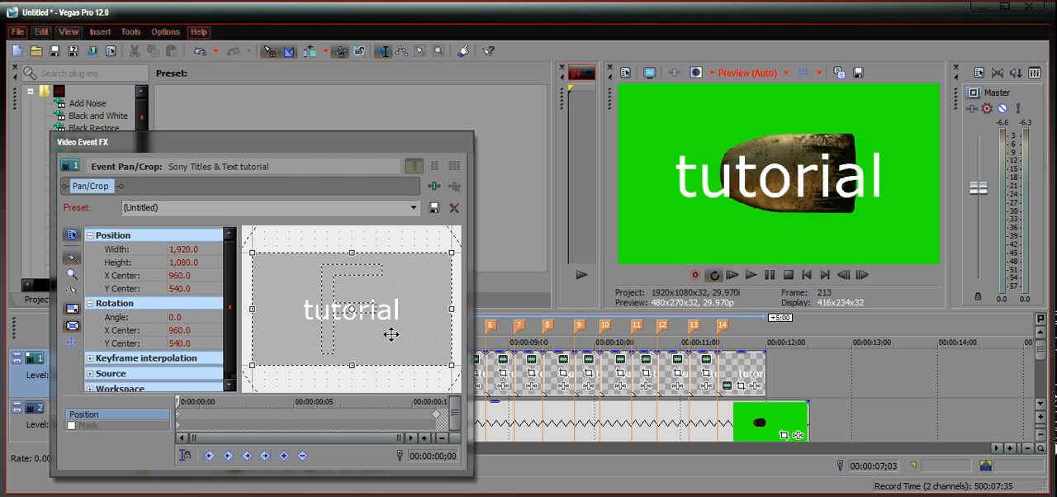
left_click_drag(452, 365, 353, 311)
left_click(438, 419)
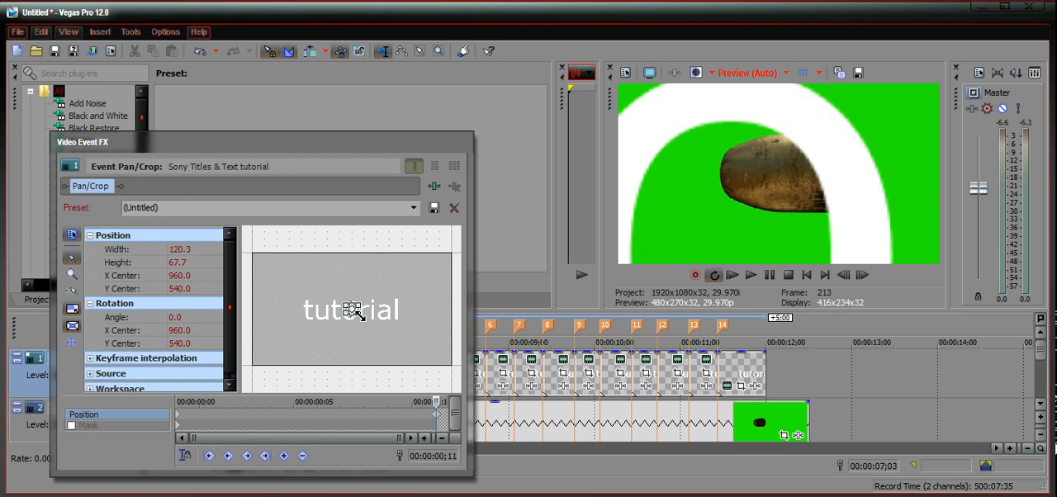
scroll(355, 312, "down", 10)
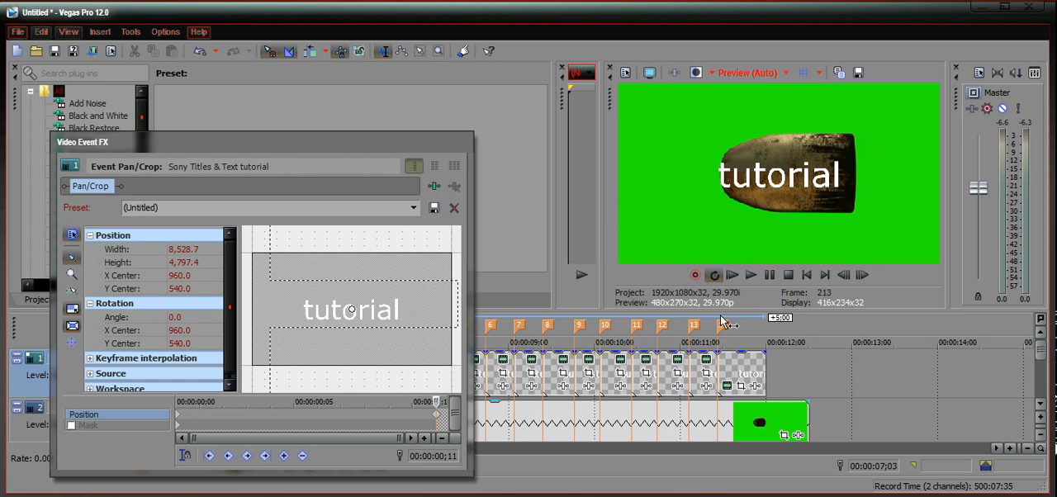
left_click(462, 142)
Step: Play the timeline from just before marker 1 to check the first text segment's zoom animation
left_click(314, 375)
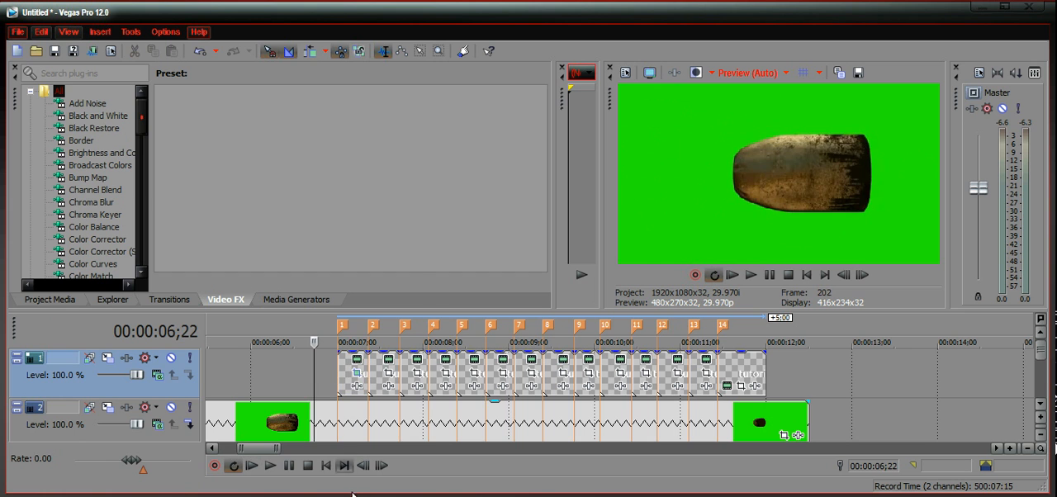
left_click(288, 467)
left_click(288, 468)
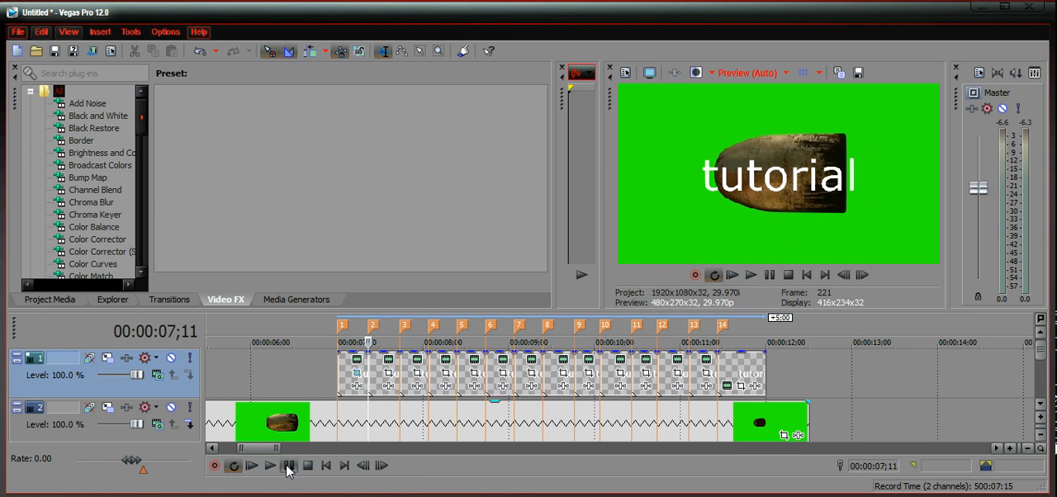
left_click(319, 378)
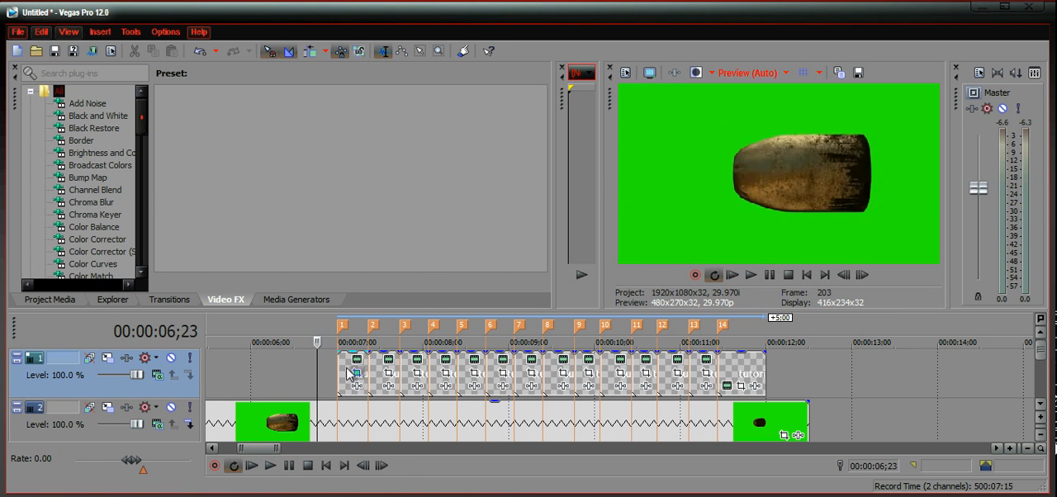
Step: Enlarge the second text segment's Pan/Crop frame to about 6,335.7 by 3,563.8 at the end keyframe
left_click(388, 376)
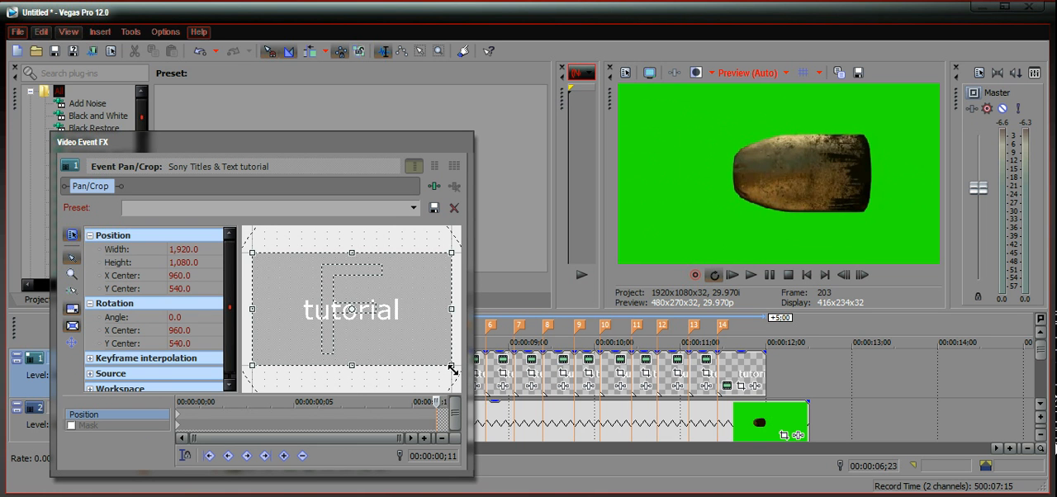
left_click(181, 415)
left_click_drag(468, 376, 425, 304)
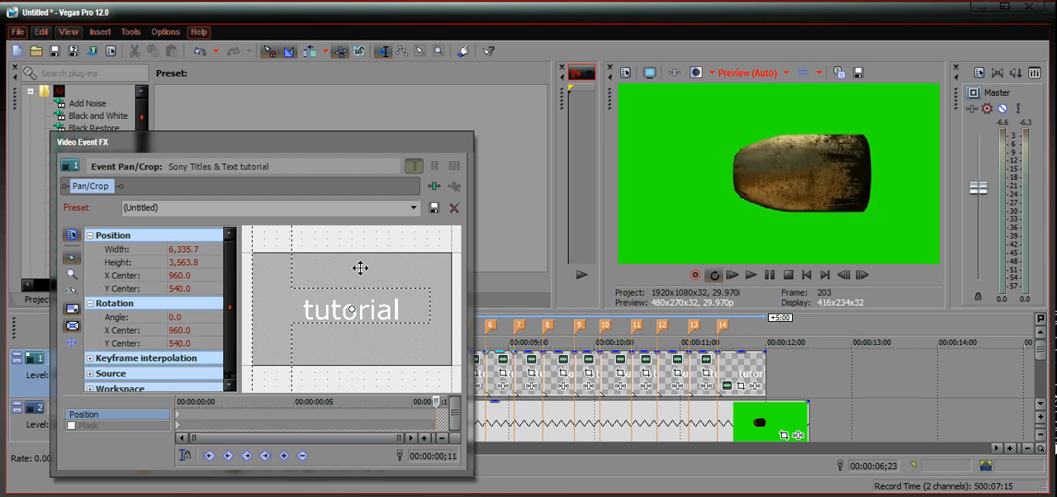
Step: Restore the second text segment's crop frame at the end keyframe and shrink it tightly around the centre of the text
right_click(375, 330)
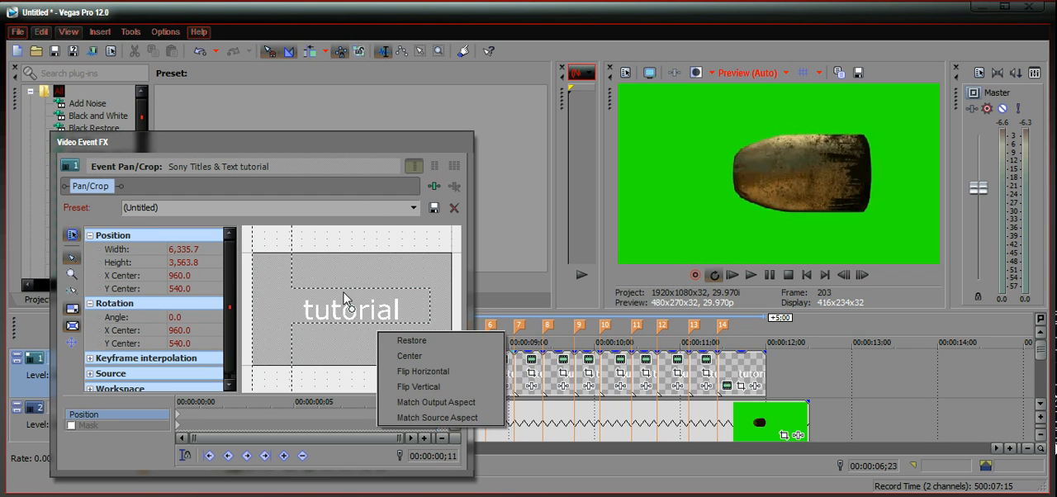
right_click(368, 287)
right_click(356, 272)
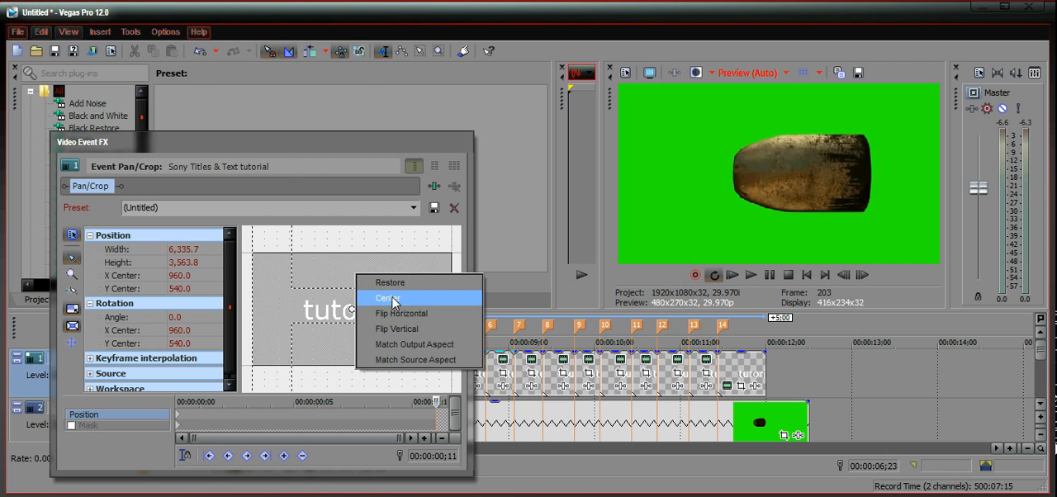
right_click(401, 276)
left_click(434, 288)
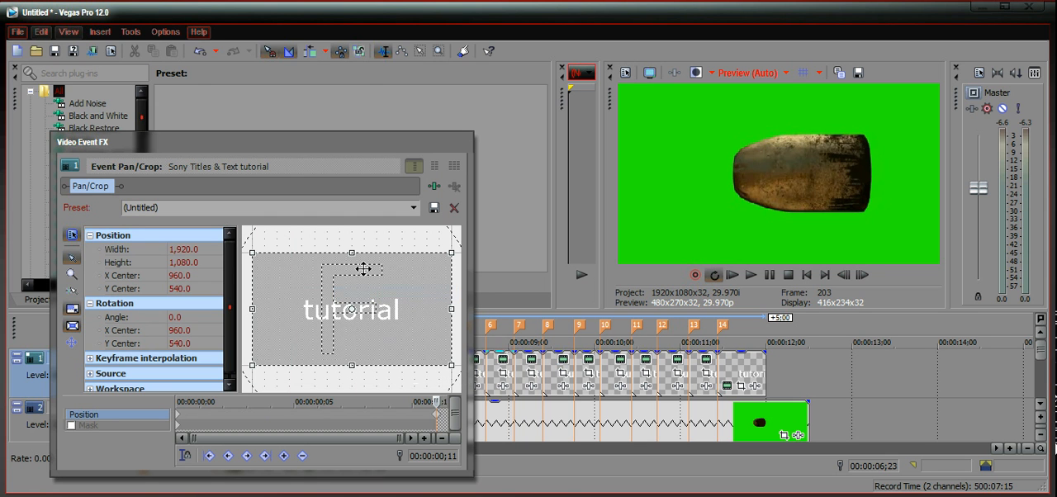
left_click_drag(450, 366, 355, 311)
left_click(458, 142)
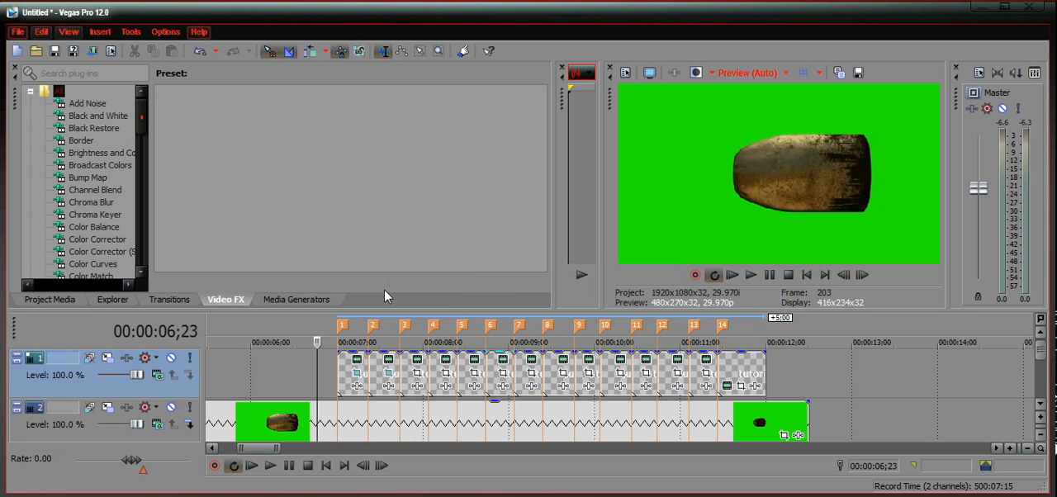
Step: Play the timeline twice from just before marker 1 to check the zooms of the first two text segments
left_click(306, 378)
left_click(270, 466)
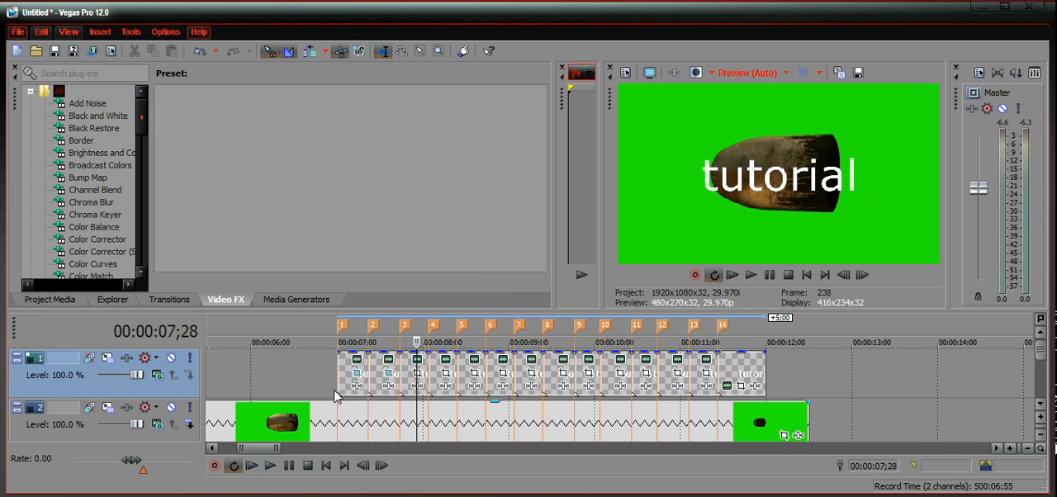
left_click(307, 374)
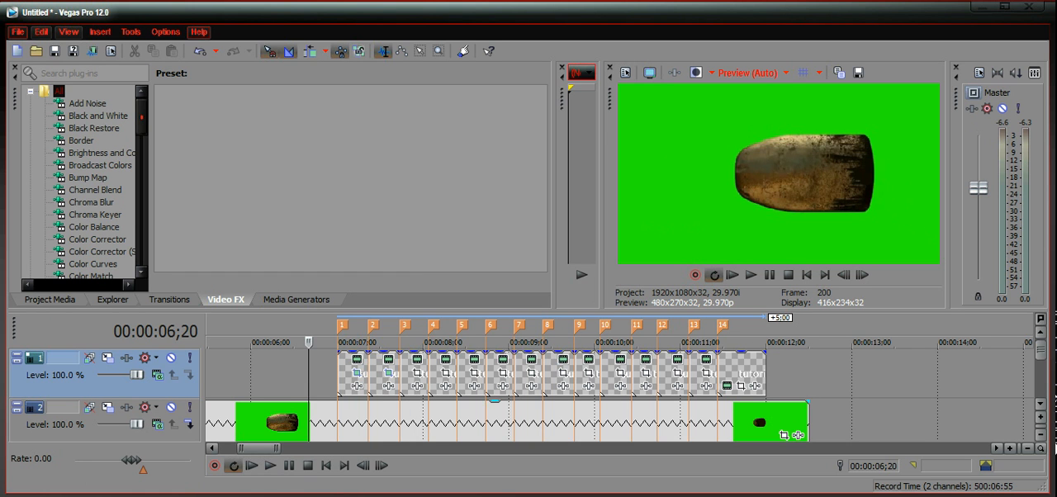
left_click(271, 466)
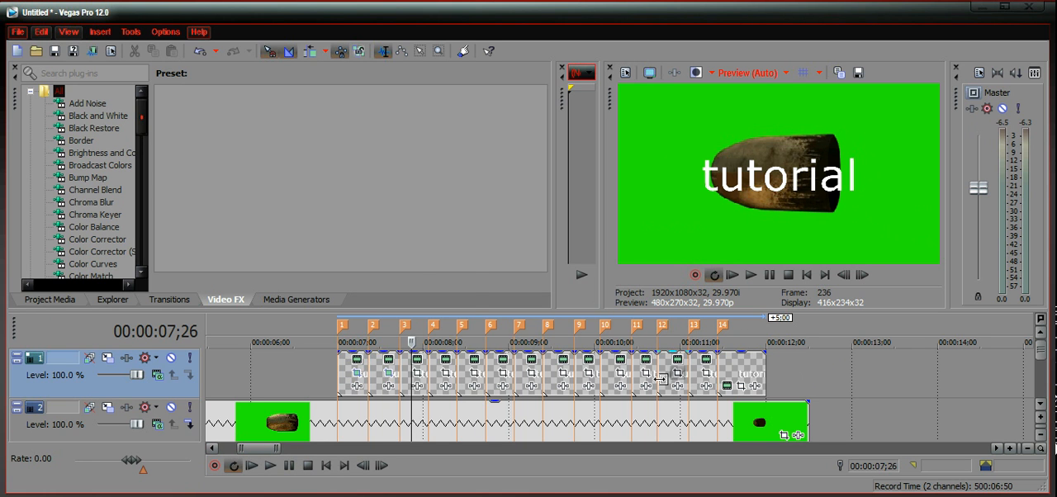
Step: Delete the track that holds the tutorial text segments
right_click(295, 394)
left_click(386, 281)
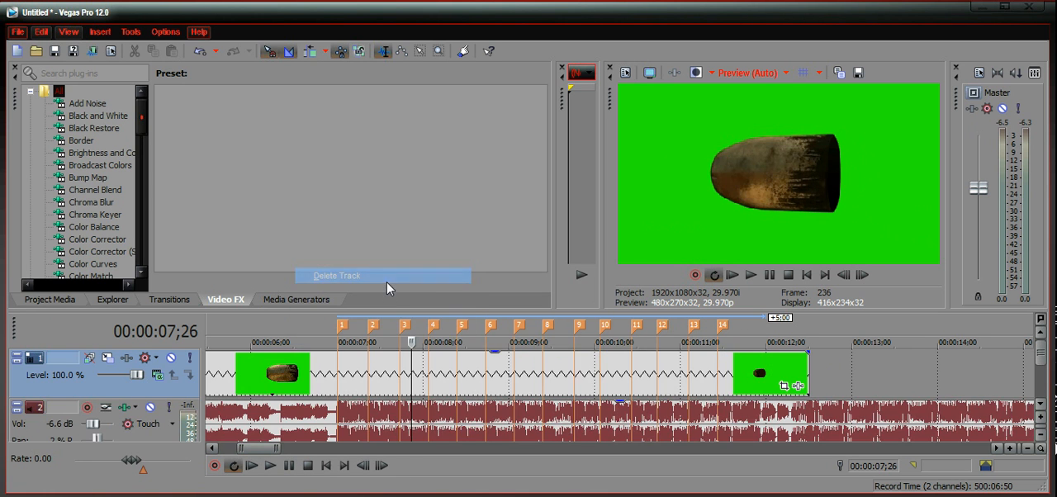
Step: Split the green-screen bullet video event at each of the timeline markers 1 to 4
left_click(320, 373)
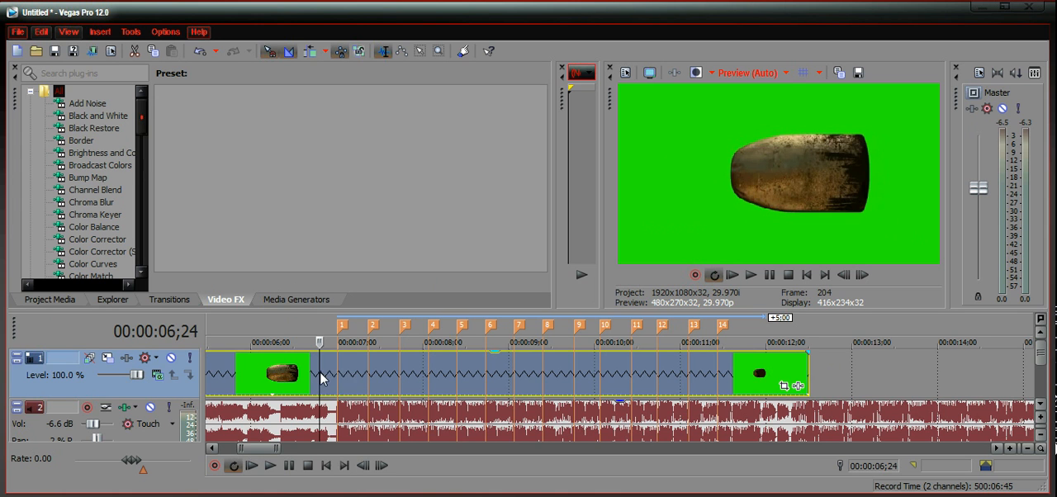
left_click(335, 374)
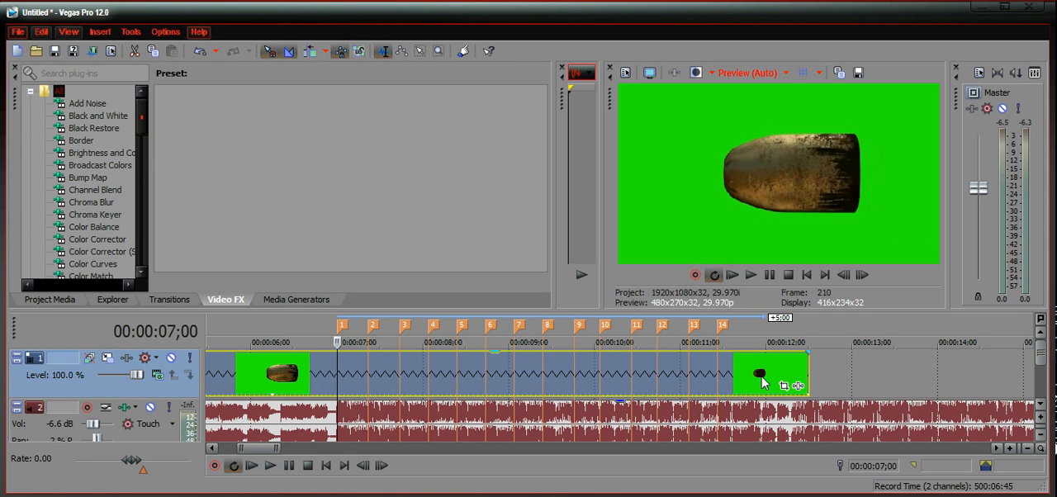
key("s")
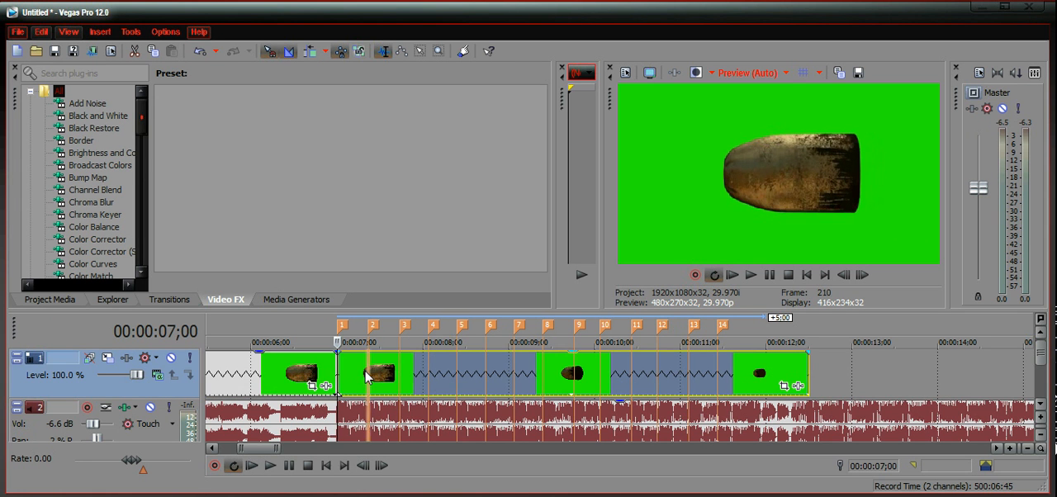
left_click(368, 378)
key("s")
left_click(401, 377)
key("s")
left_click(428, 377)
key("s")
Step: Split the remaining part of the bullet video event at each of the timeline markers 5 to 8
left_click(457, 378)
key("s")
left_click(487, 372)
key("s")
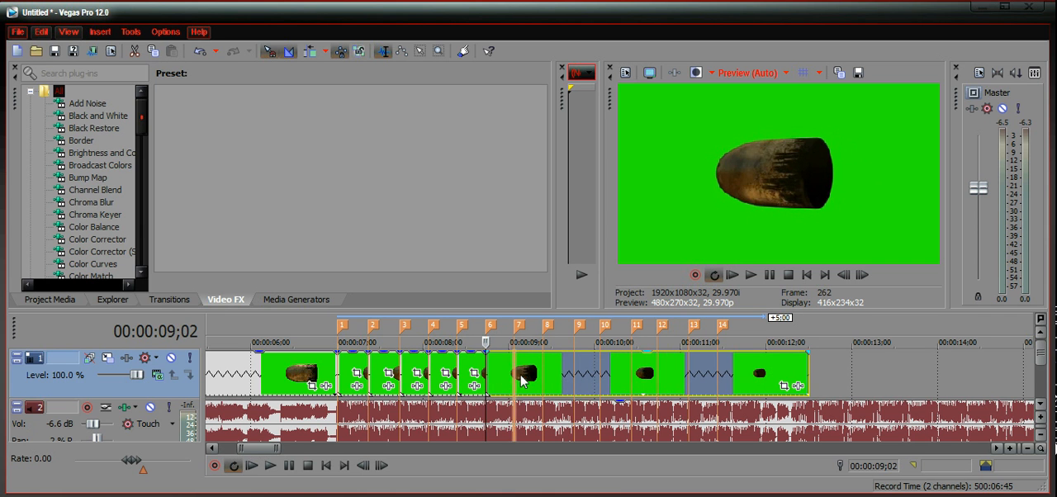
left_click(515, 375)
key("s")
left_click(543, 374)
key("s")
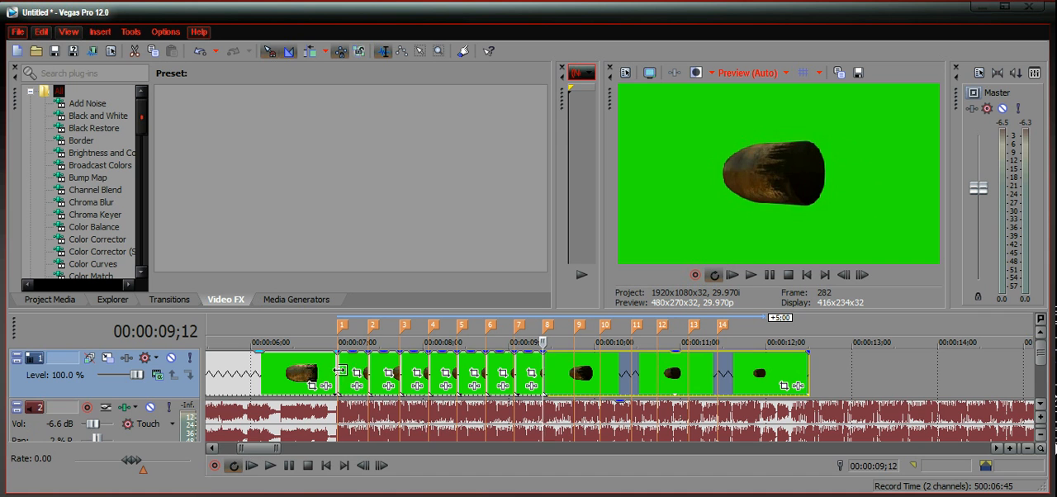
Step: Shrink the Pan/Crop frame of the bullet video segment after marker 1 to about 74.8 by 42.1 at the start keyframe
left_click(353, 371)
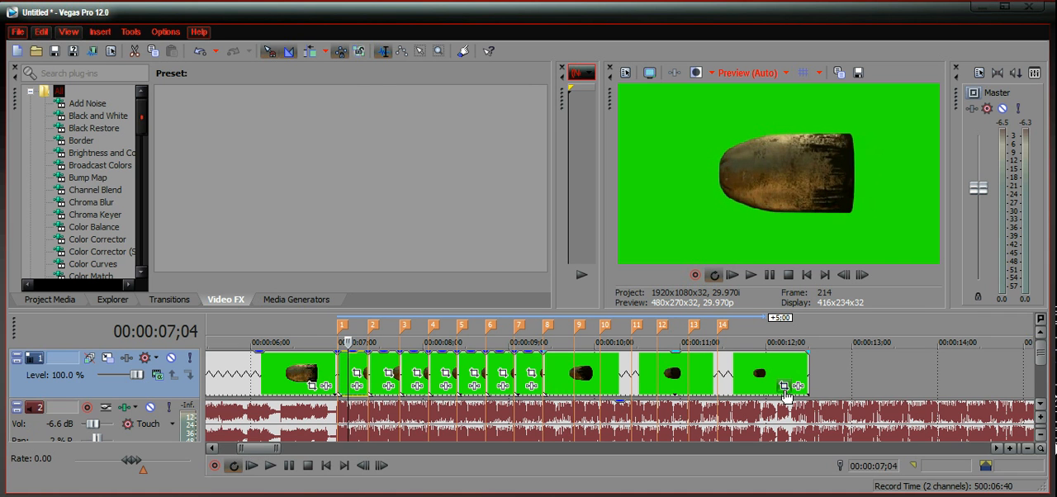
left_click(356, 370)
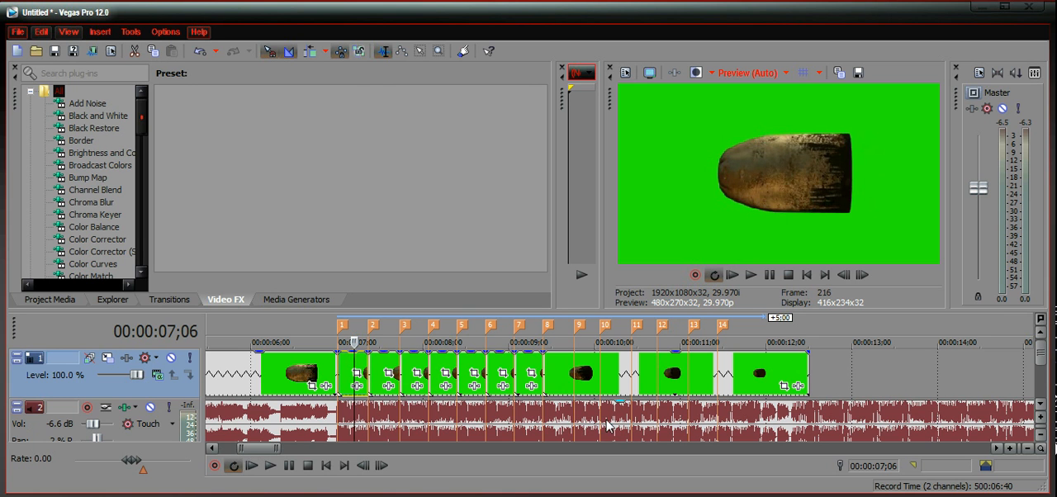
left_click(357, 373)
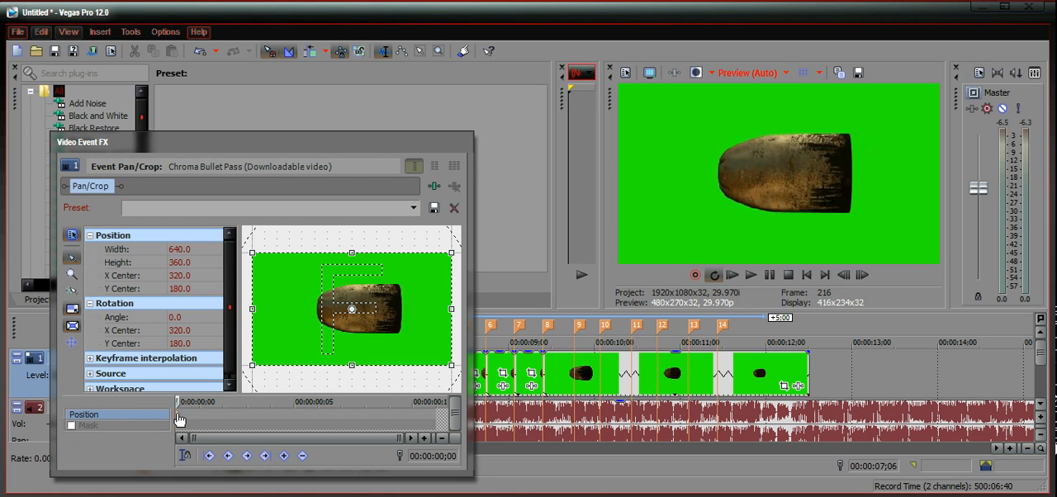
left_click_drag(330, 141, 768, 156)
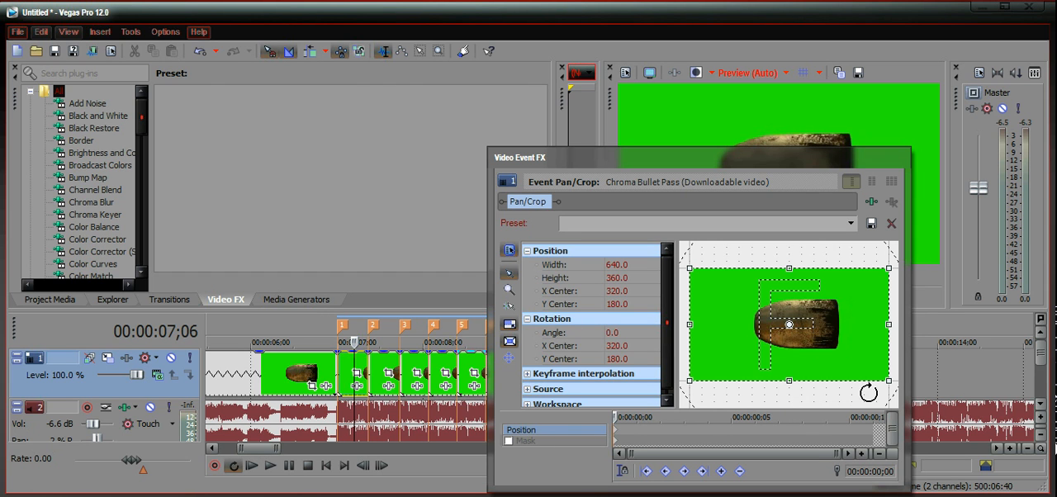
left_click_drag(889, 383, 801, 349)
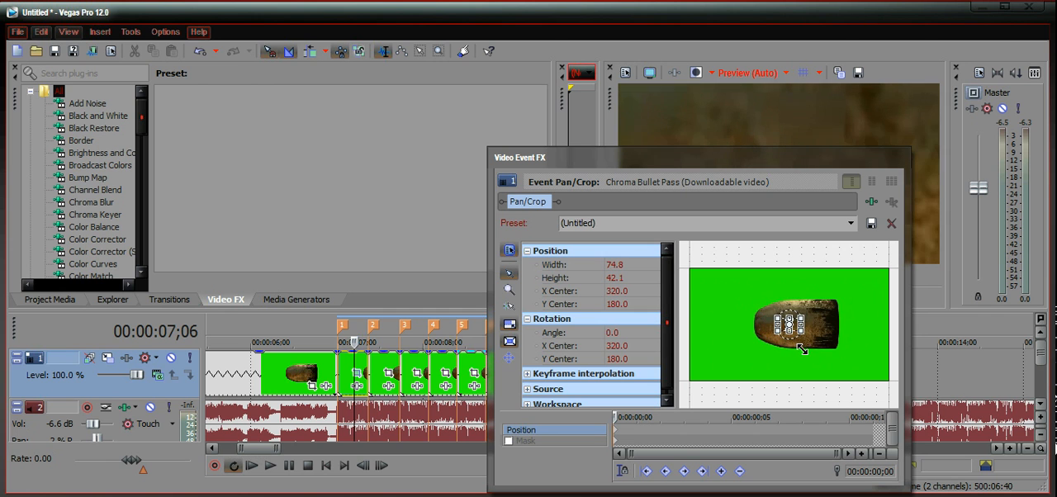
Step: Enlarge the same bullet segment's Pan/Crop frame to about 1,696 by 954 at the end keyframe
left_click(874, 430)
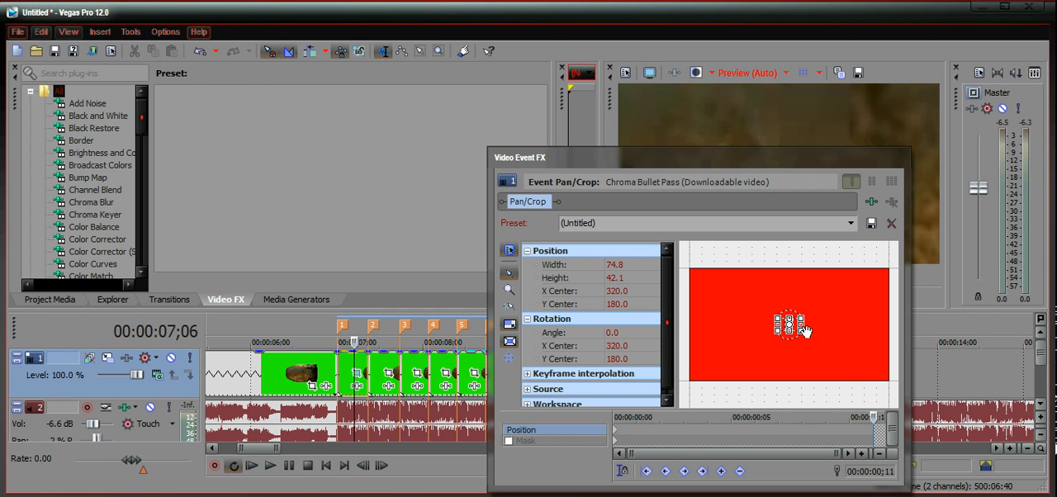
left_click_drag(801, 335, 1049, 487)
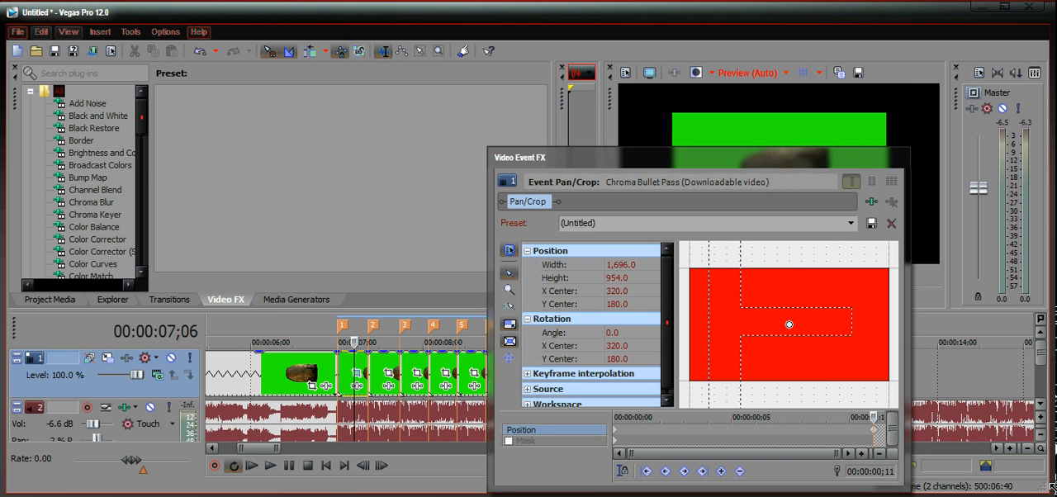
left_click(899, 158)
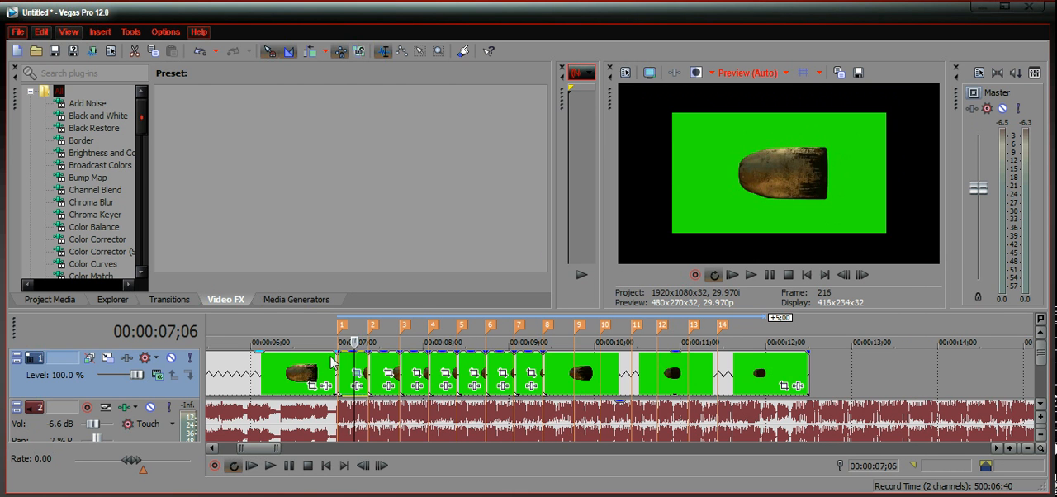
Step: Play back the bullet video from before marker 1 to check the zoom on the first segment
left_click(300, 376)
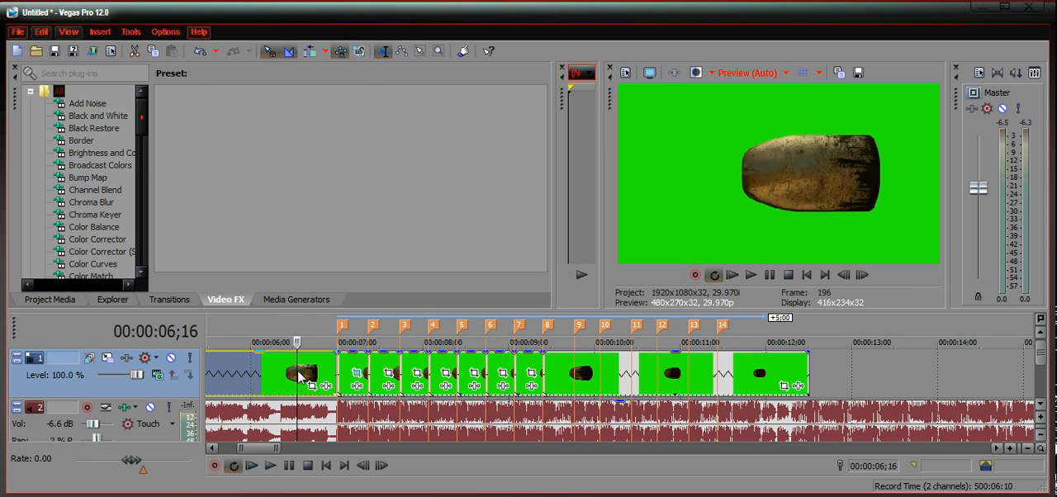
left_click(270, 465)
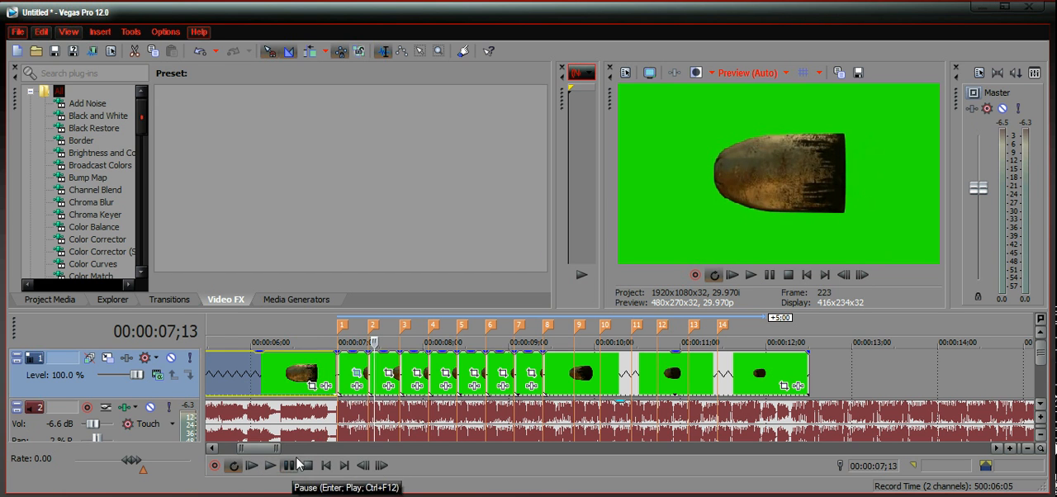
Step: Animate the bullet segment after marker 2 from a Pan/Crop frame of about 111.2 by 62.5 at the start to the restored full frame at the end
left_click(389, 375)
left_click_drag(855, 351, 754, 325)
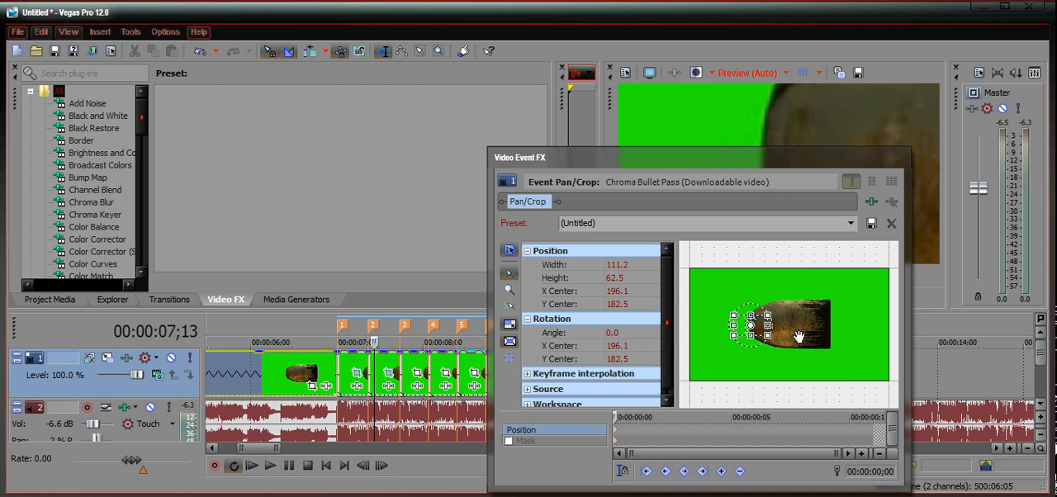
left_click(875, 433)
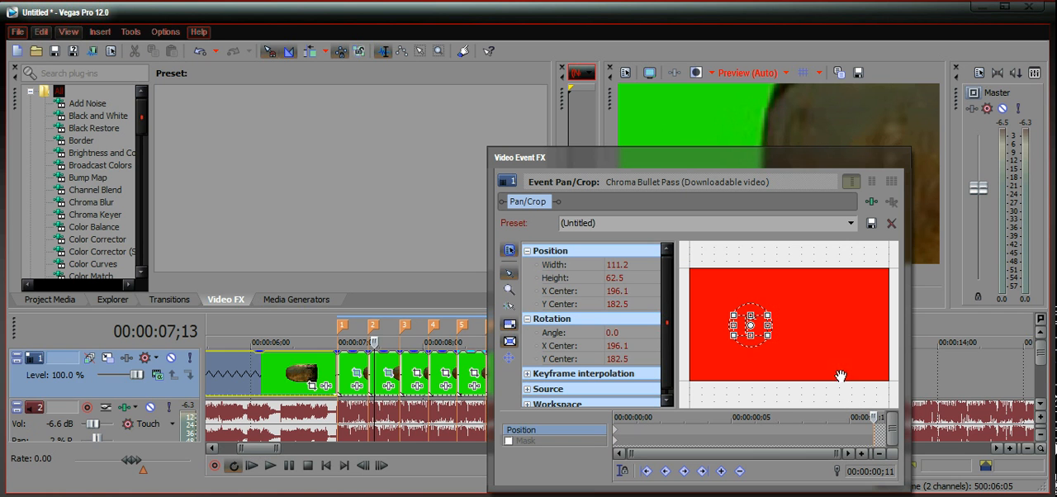
left_click_drag(768, 337, 813, 357)
right_click(850, 329)
left_click(880, 341)
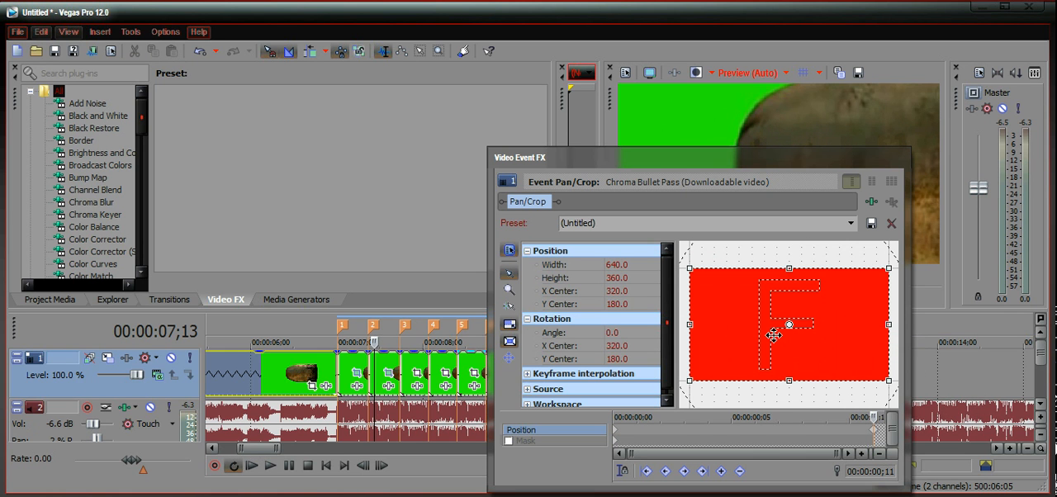
left_click(902, 158)
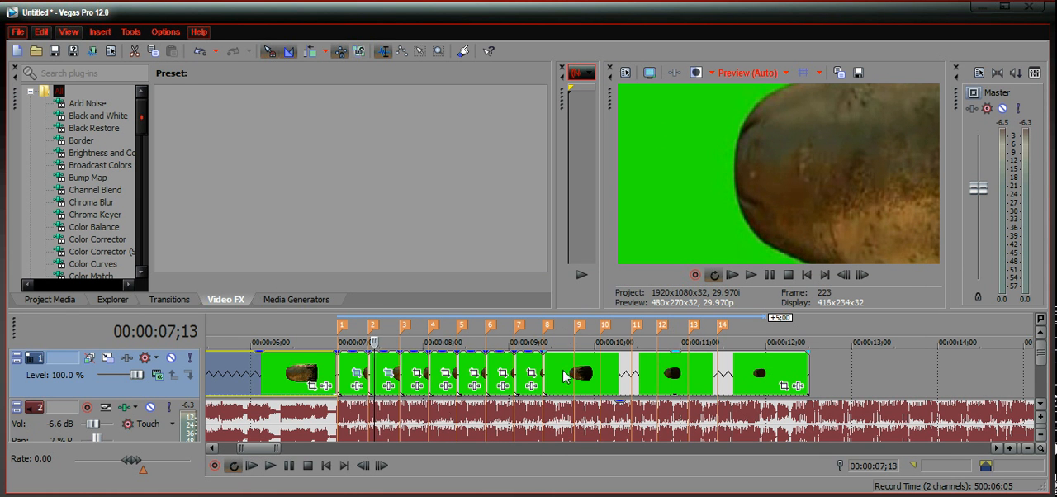
Step: Play back the sequence from just before marker 1 to check the zooms on the segments after markers 1 and 2
left_click(325, 382)
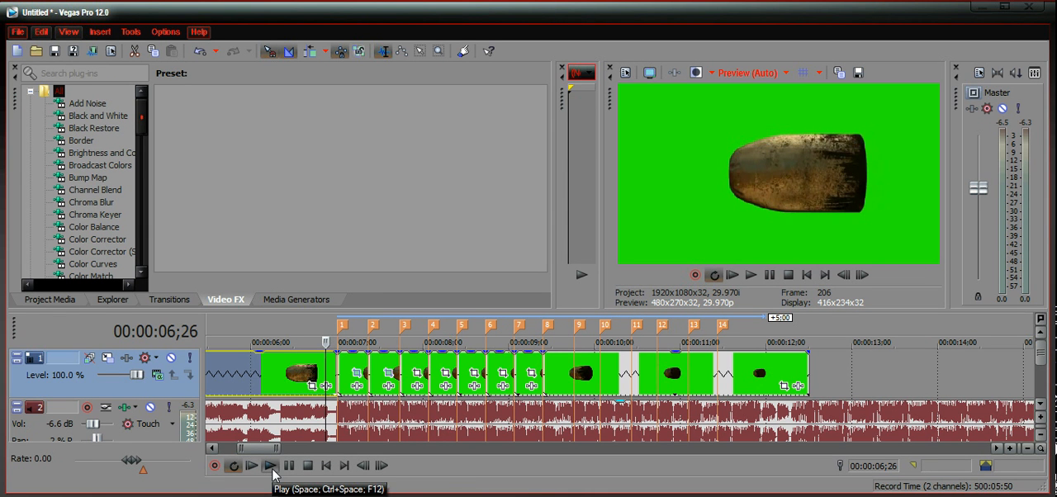
left_click(271, 467)
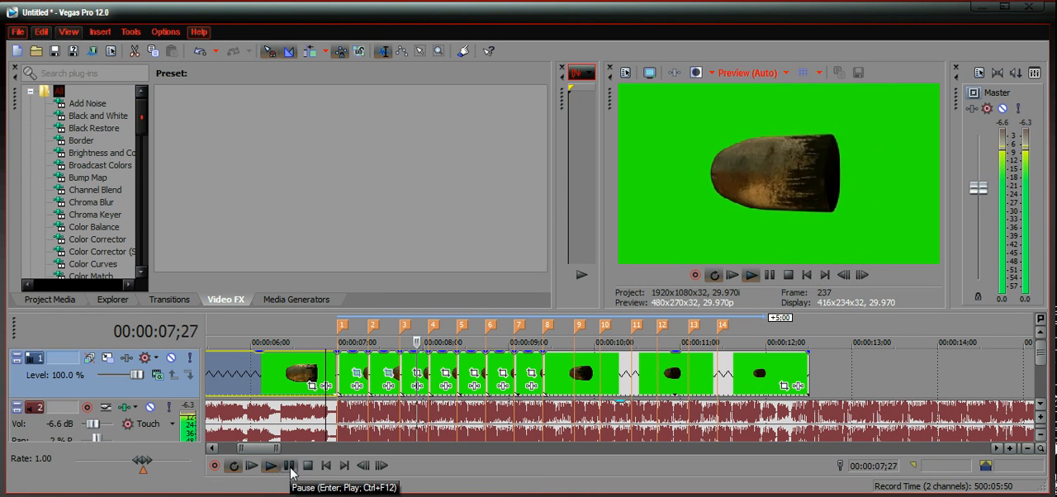
left_click(290, 468)
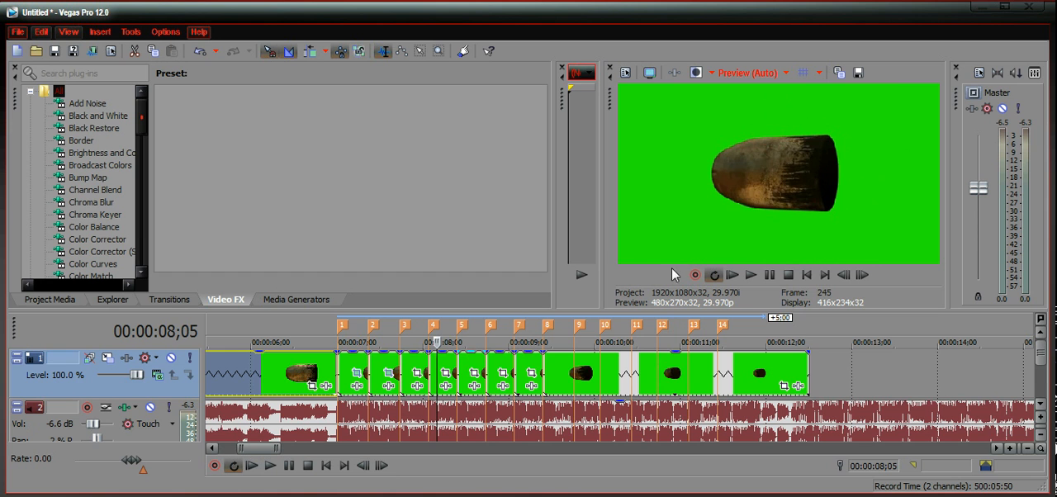
Step: Shrink the start Pan/Crop frame of the segment after marker 3 to about 67.1 by 37.7, centred near 438.2, 178.4 on the bullet's rear end
left_click(419, 374)
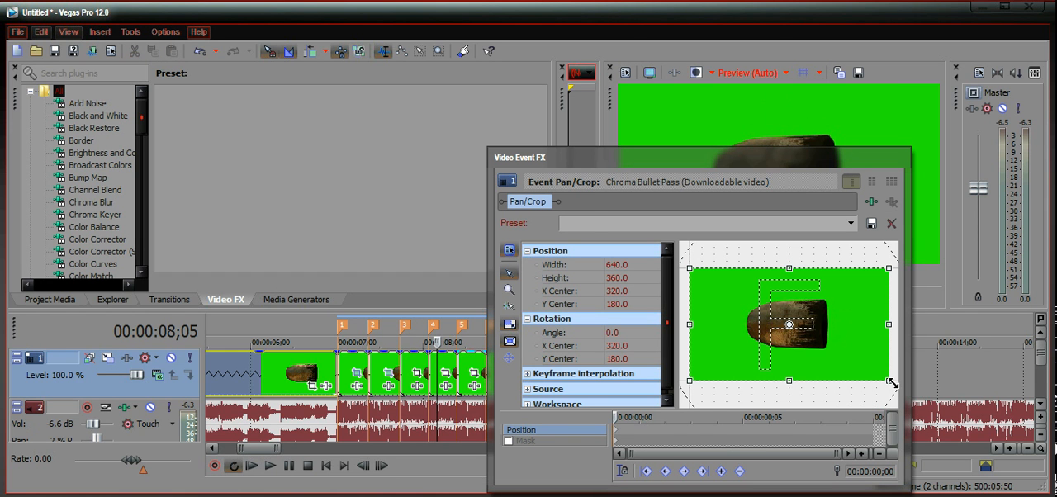
left_click_drag(850, 356, 807, 332)
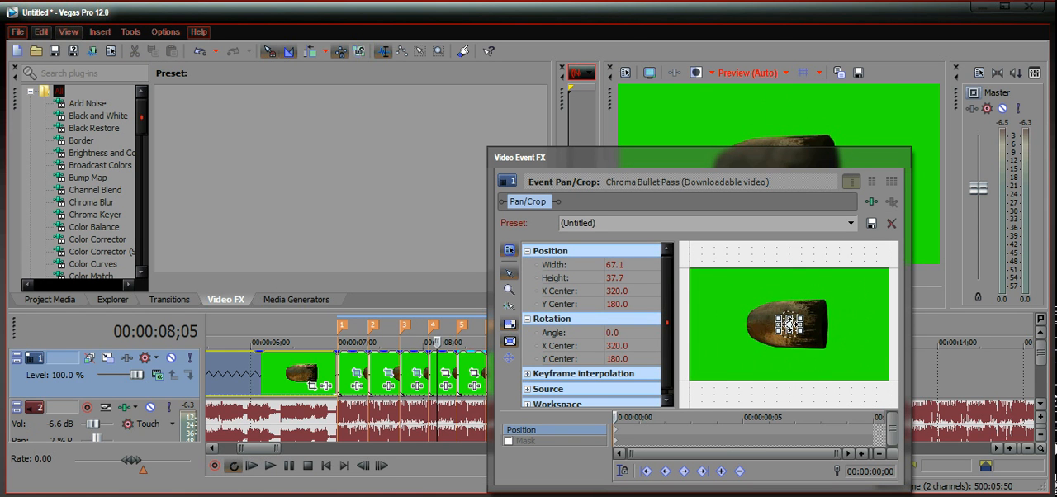
scroll(789, 324, "up", 5)
left_click_drag(801, 324, 858, 322)
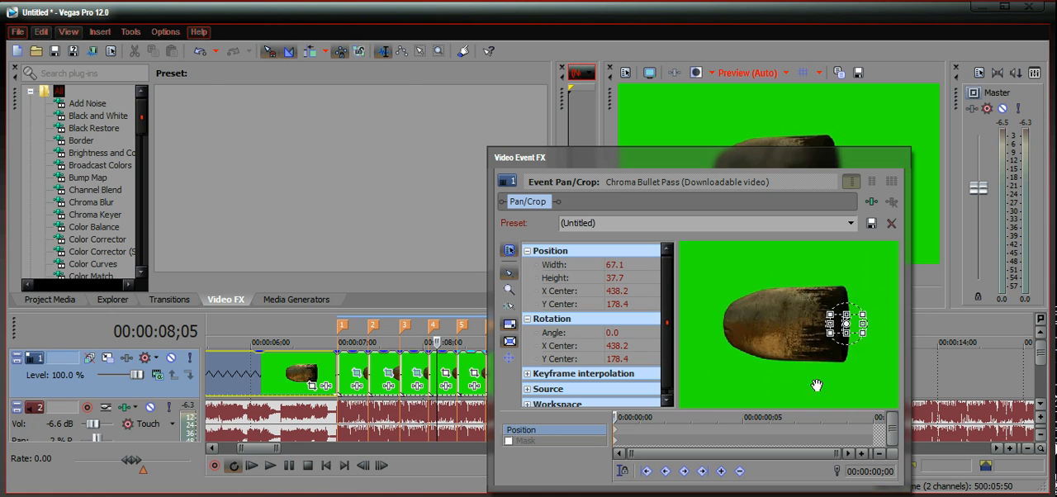
Step: Restore the full Pan/Crop frame at the end keyframe of the segment after marker 3
left_click(882, 431)
right_click(725, 351)
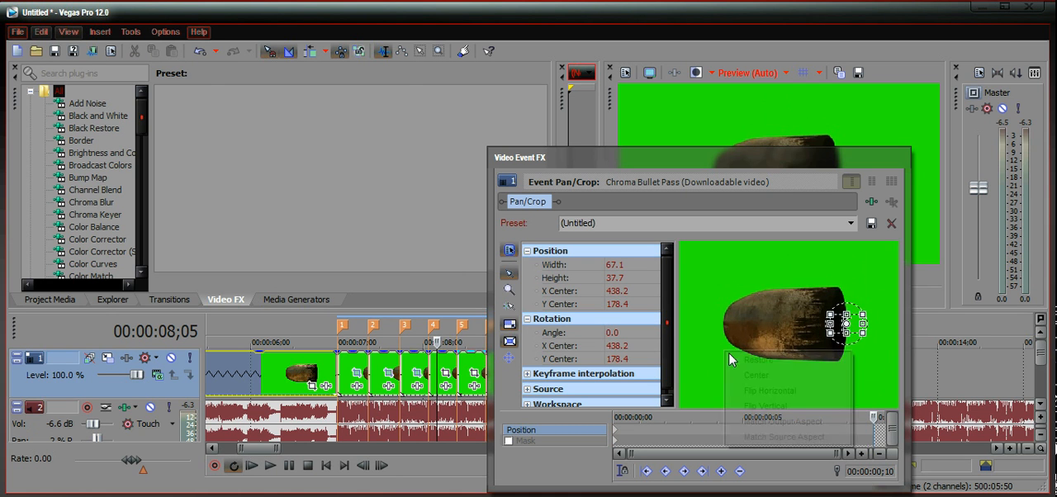
left_click(809, 360)
left_click(900, 157)
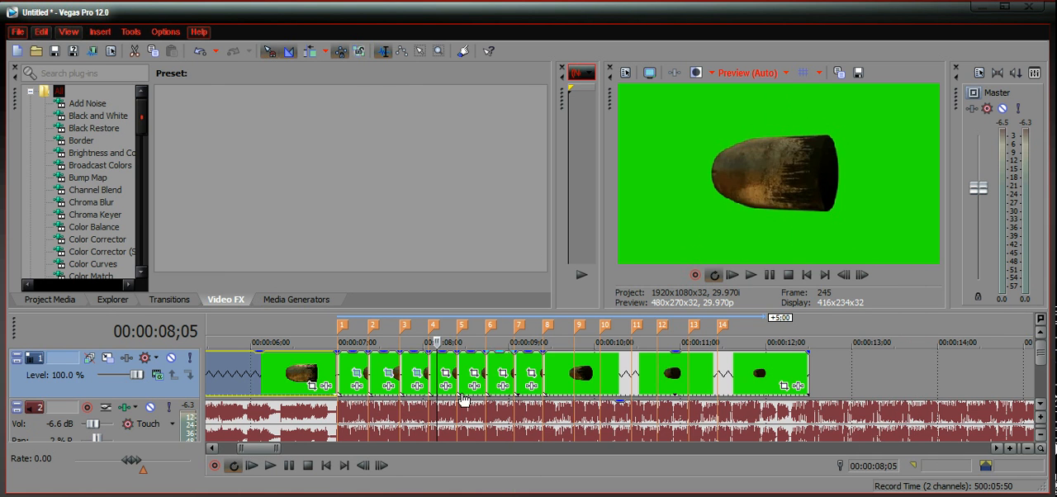
Step: Play back the sequence from before marker 1 to check the zooms on the three animated segments
left_click(281, 361)
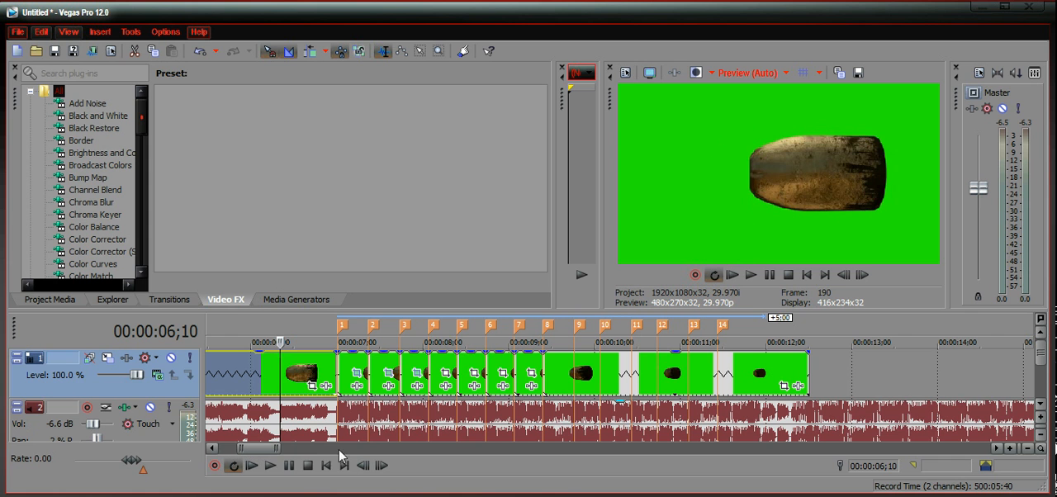
left_click(271, 466)
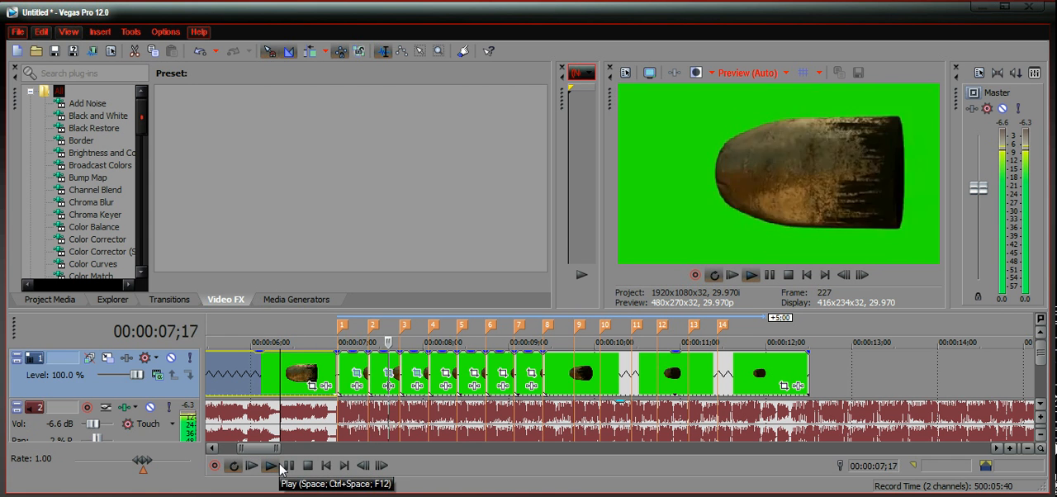
left_click(278, 466)
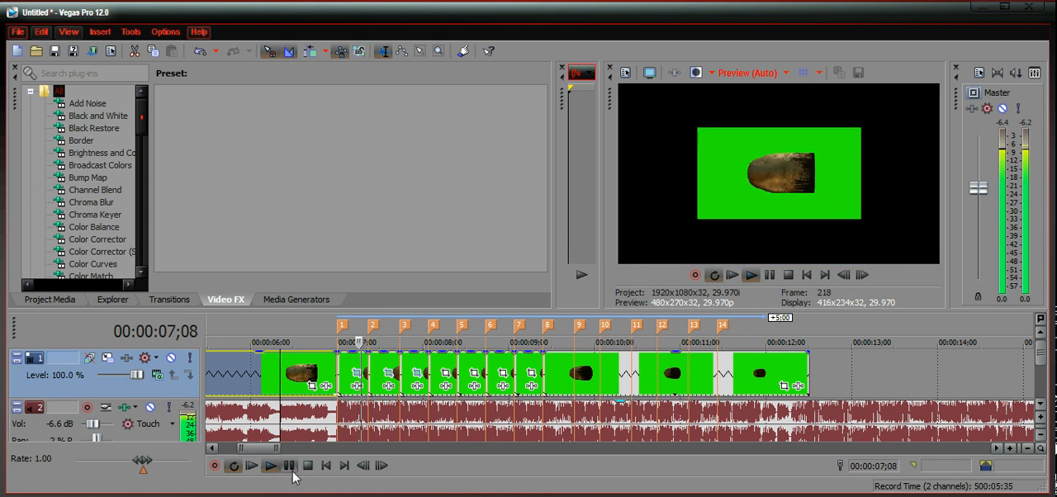
left_click(289, 466)
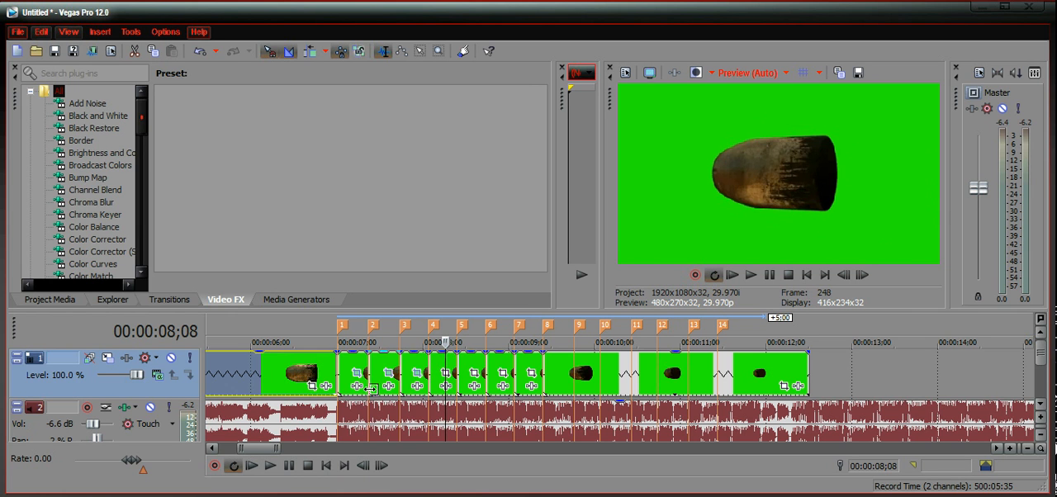
Step: Crop the bullet segment before marker 1 to a Pan/Crop frame of about 372.3 by 209.4, centred near 372.1, 170.1
left_click(312, 386)
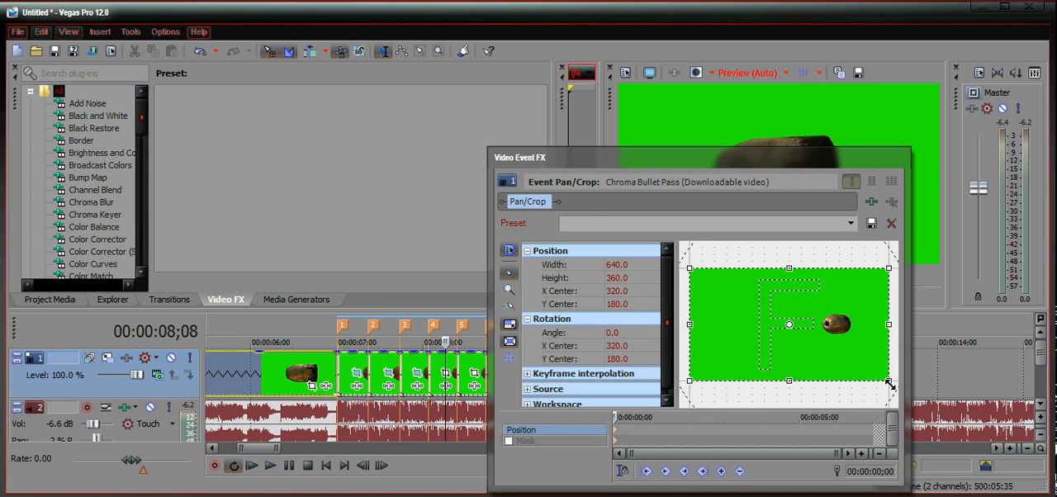
left_click_drag(890, 384, 848, 364)
left_click_drag(798, 331, 814, 328)
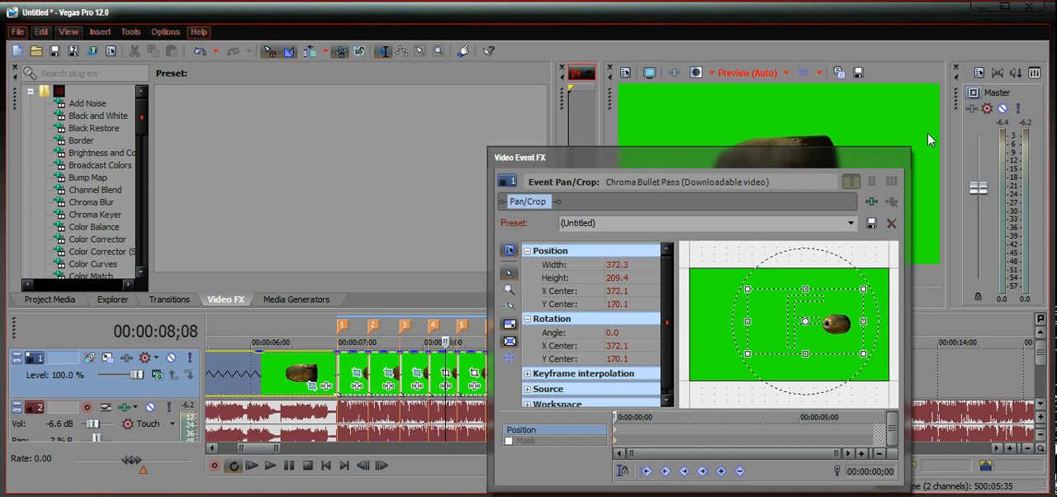
left_click(904, 157)
Step: Play back the tighter-cropped bullet segment before marker 1 together with the zooming segments that follow
left_click(258, 375)
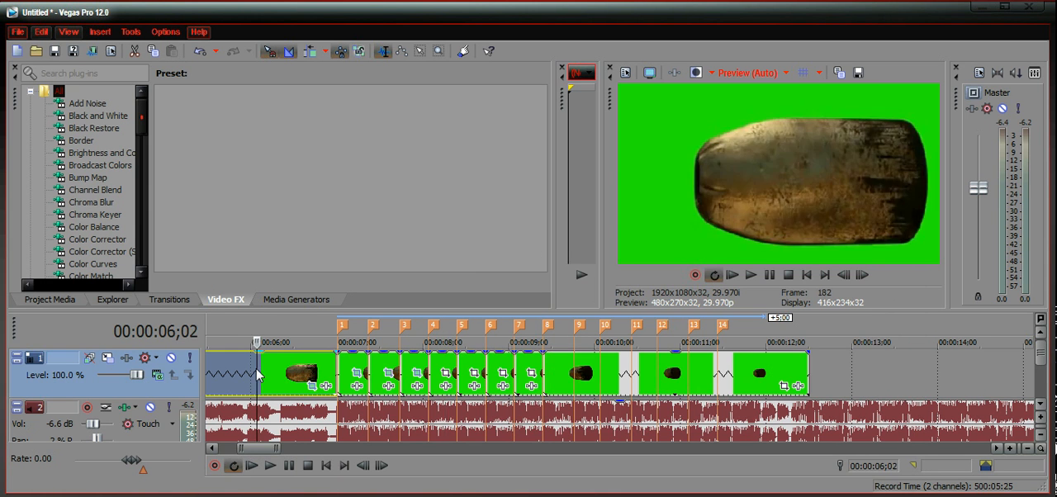
left_click(270, 465)
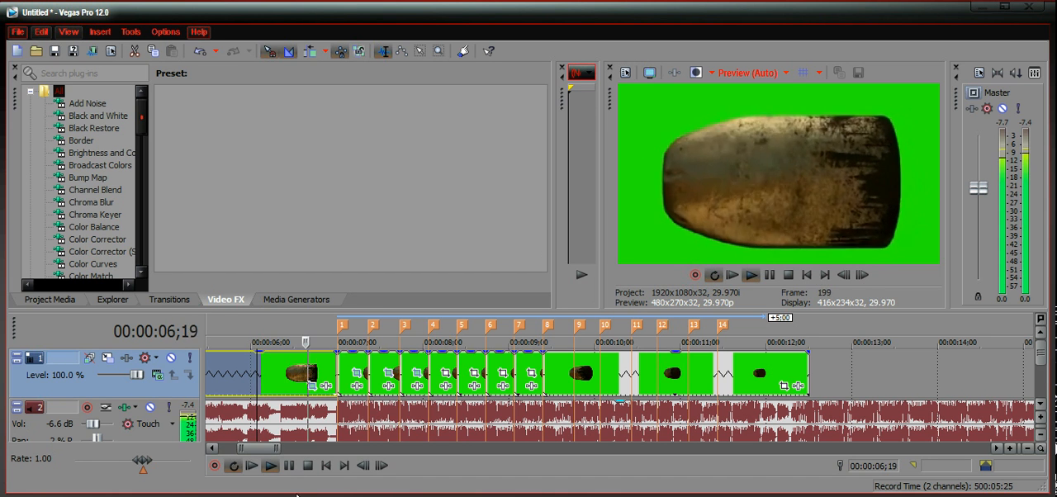
left_click(289, 466)
Step: Examine the bullet segments along the timeline, from before marker 1 to the end of the clip past marker 14
left_click(230, 375)
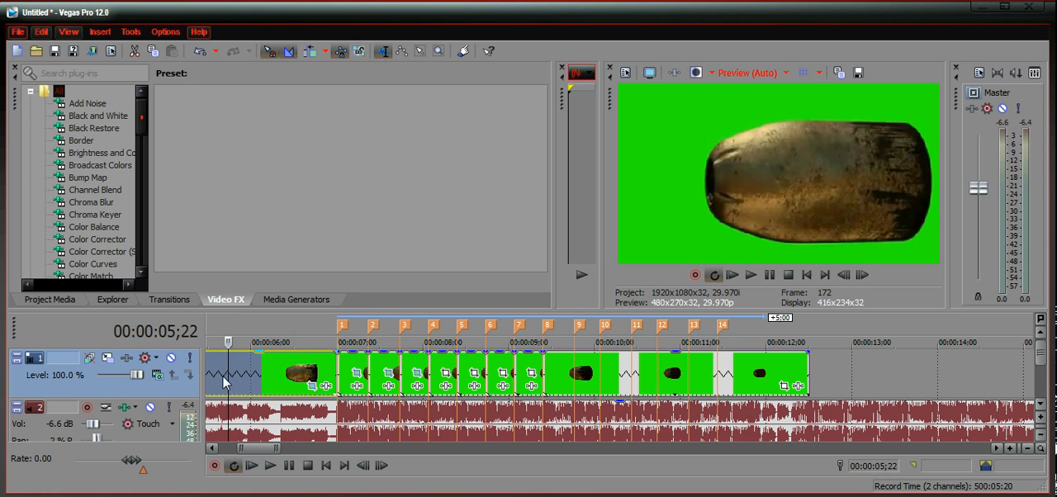
left_click_drag(227, 376, 369, 385)
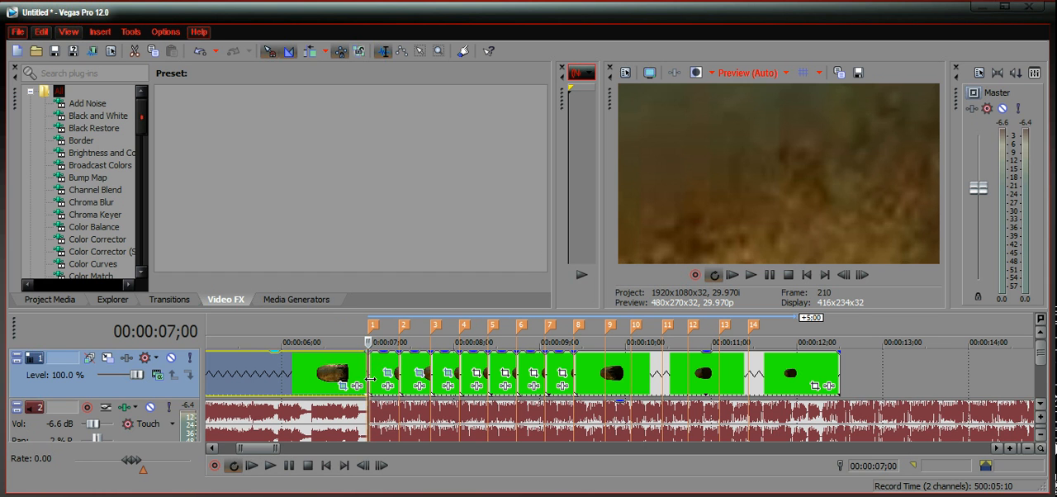
left_click_drag(371, 379, 476, 379)
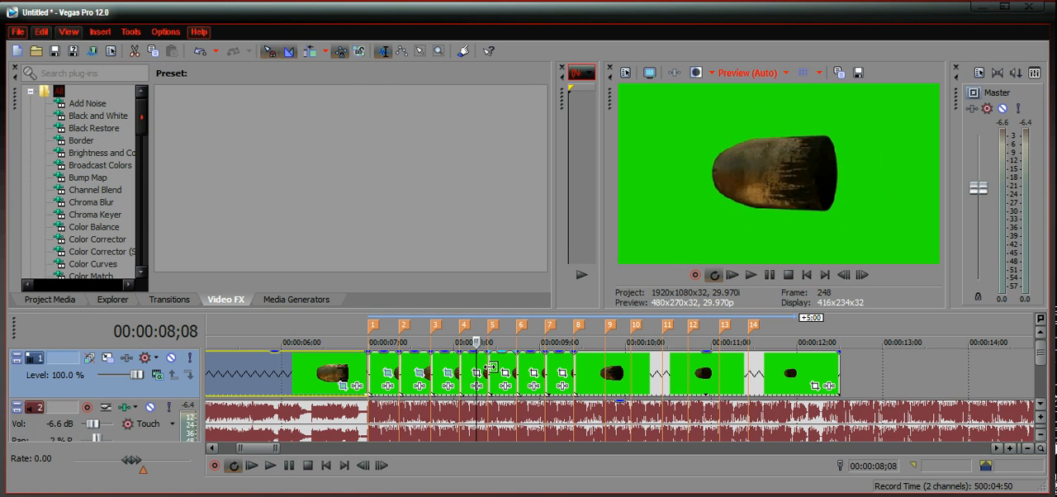
left_click_drag(476, 359, 780, 383)
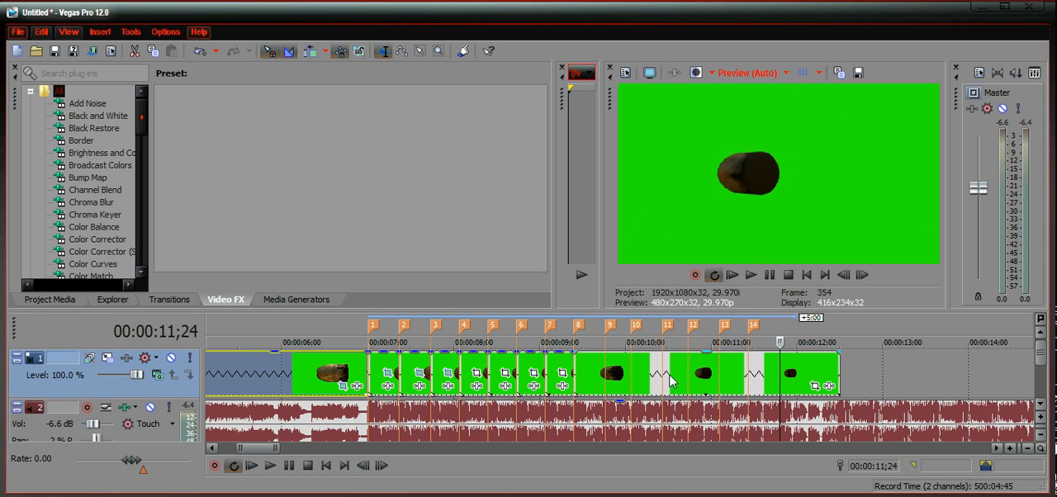
left_click(643, 382)
left_click(316, 388)
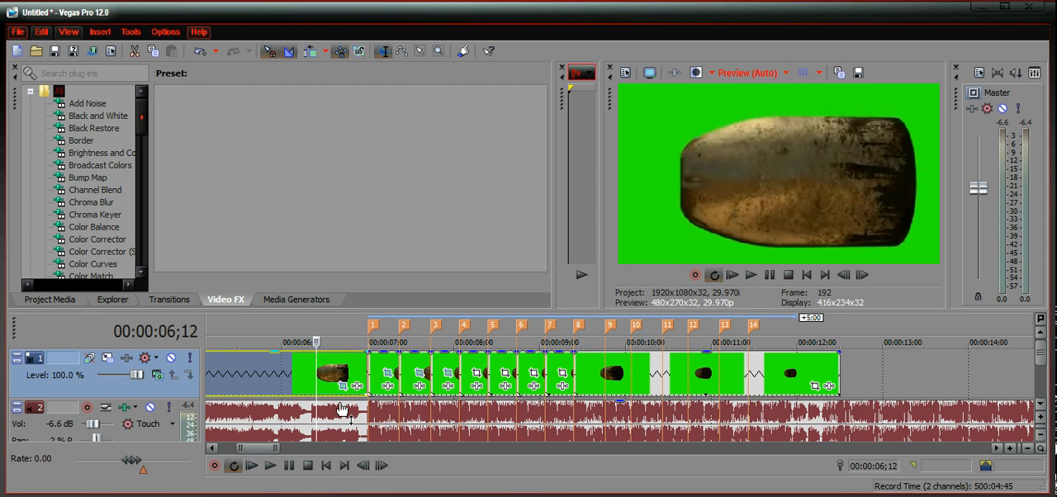
left_click_drag(253, 448, 279, 448)
left_click(219, 378)
left_click(370, 382)
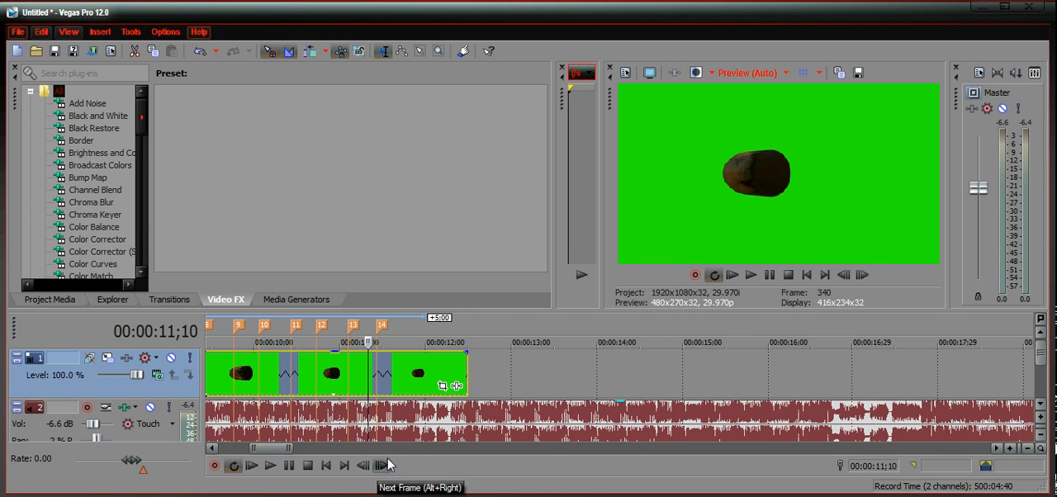